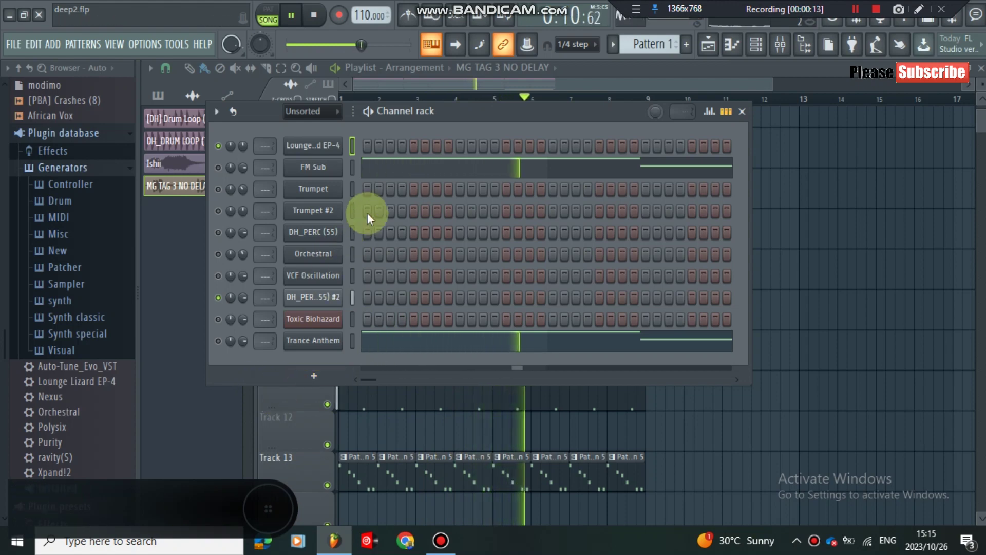
# Examine Pattern 1's Trance Anthem notes in the piano roll, then close it
pyautogui.moveTo(463, 111); pyautogui.dragTo(479, 109)
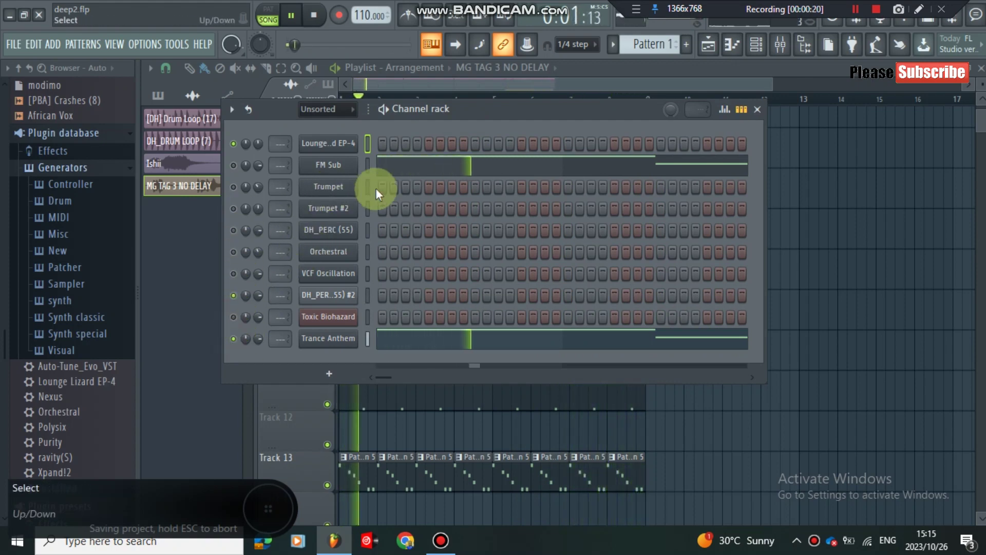
pyautogui.click(389, 340)
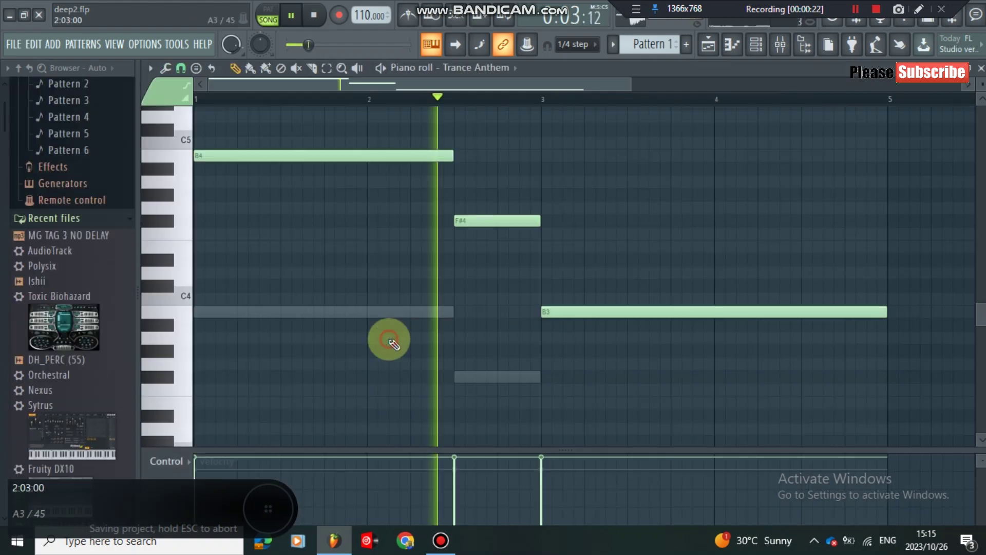
pyautogui.moveTo(628, 84); pyautogui.dragTo(798, 88)
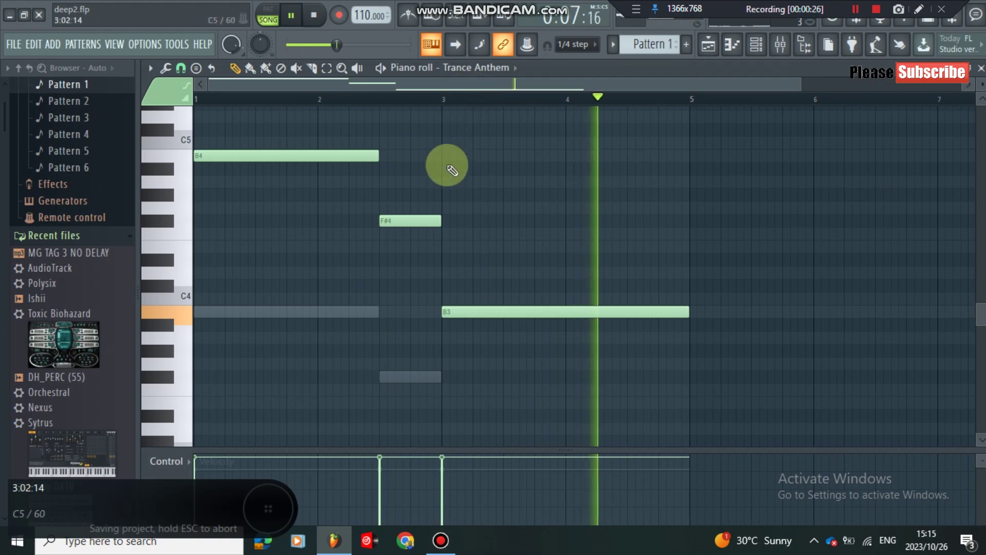
pyautogui.scroll(3, 447, 165)
pyautogui.scroll(-2, 447, 165)
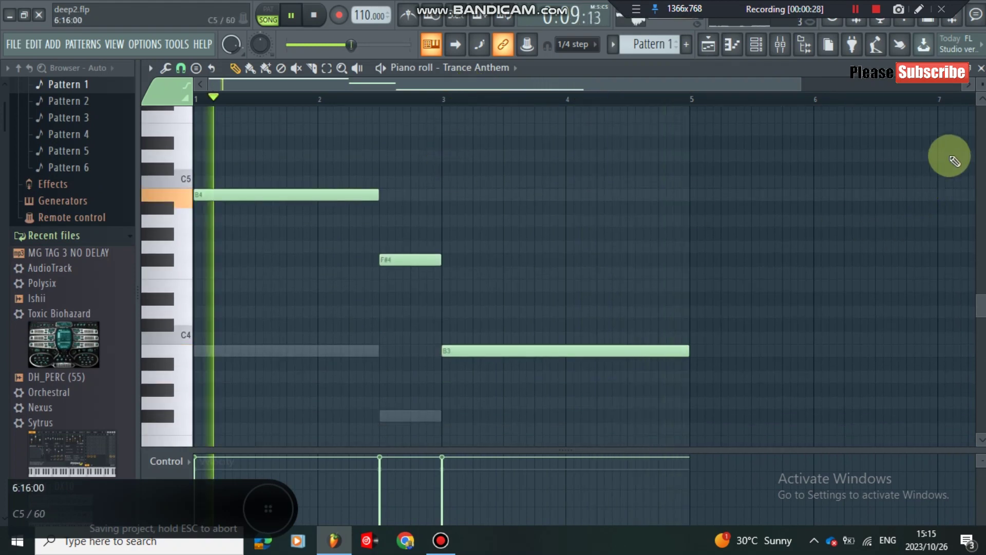
pyautogui.click(981, 68)
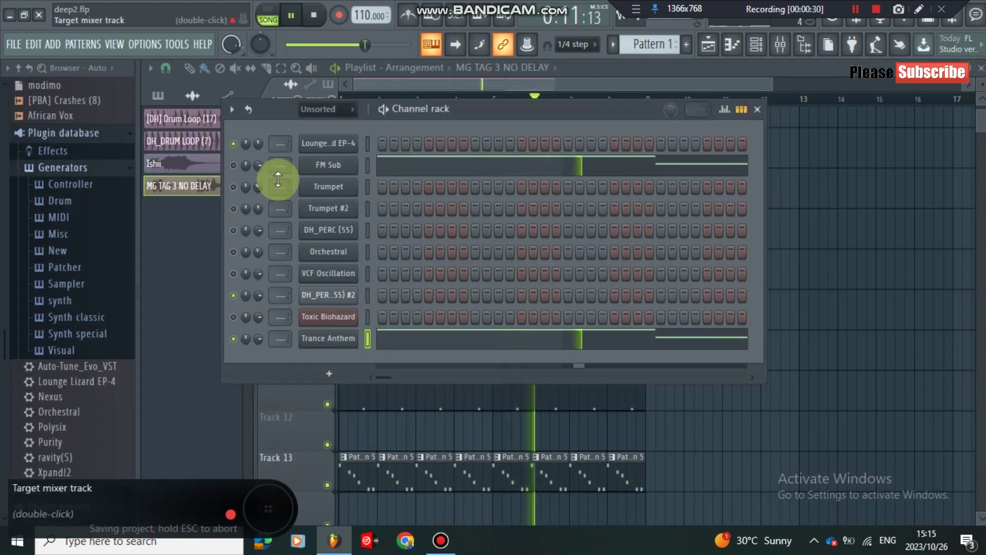
# Examine Pattern 1's FM Sub notes in the piano roll, including the lower octave, and return to the channel rack
pyautogui.click(433, 165)
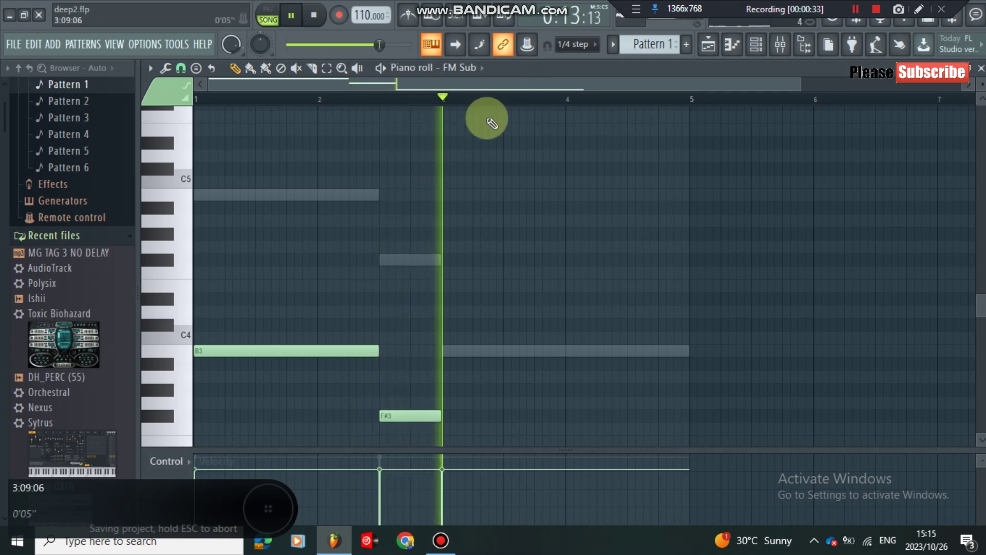
pyautogui.scroll(-2, 475, 118)
pyautogui.click(757, 47)
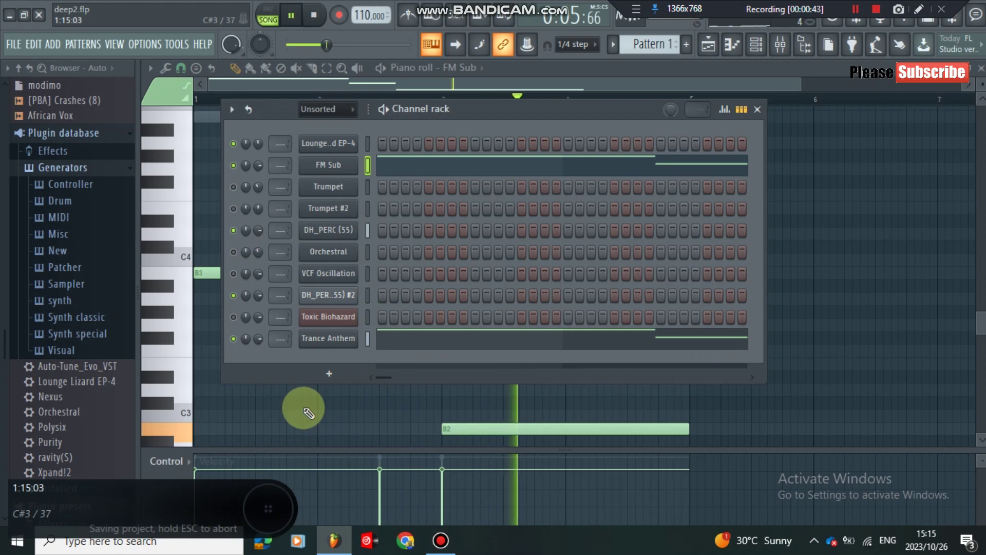
pyautogui.press('F6')
pyautogui.click(757, 45)
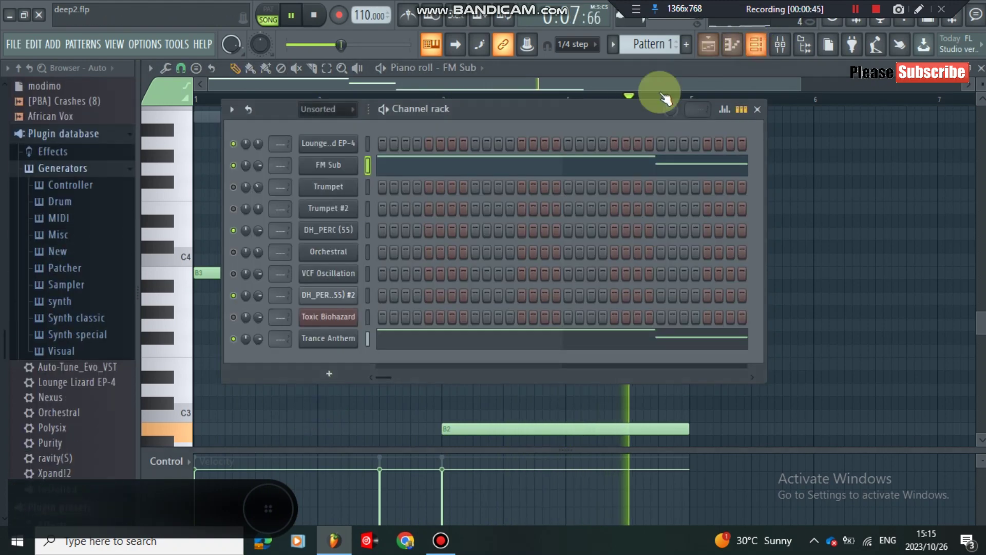
# Open the Pattern 5 clip on Track 13 of the playlist and examine its Toxic Biohazard notes
pyautogui.click(707, 44)
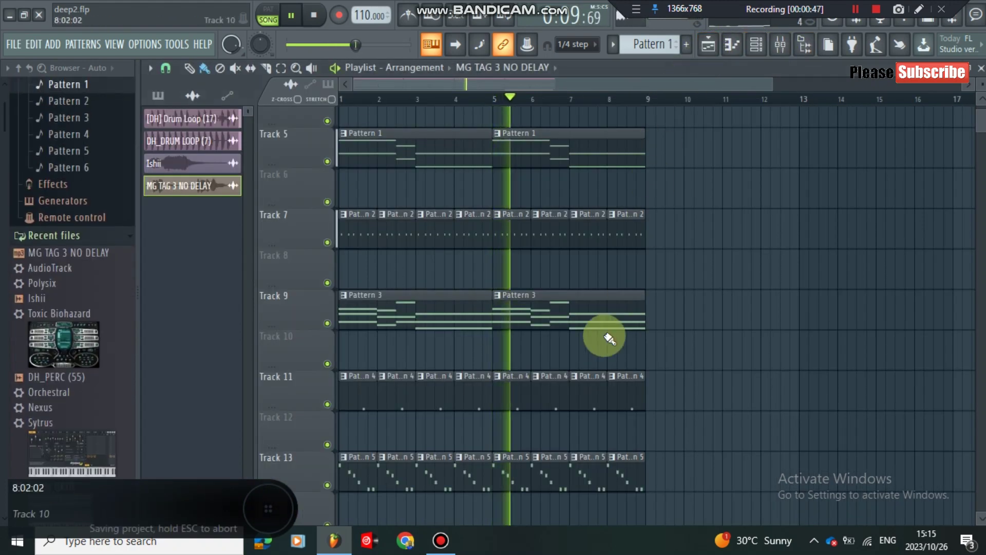
pyautogui.scroll(-2, 613, 342)
pyautogui.doubleClick(473, 393)
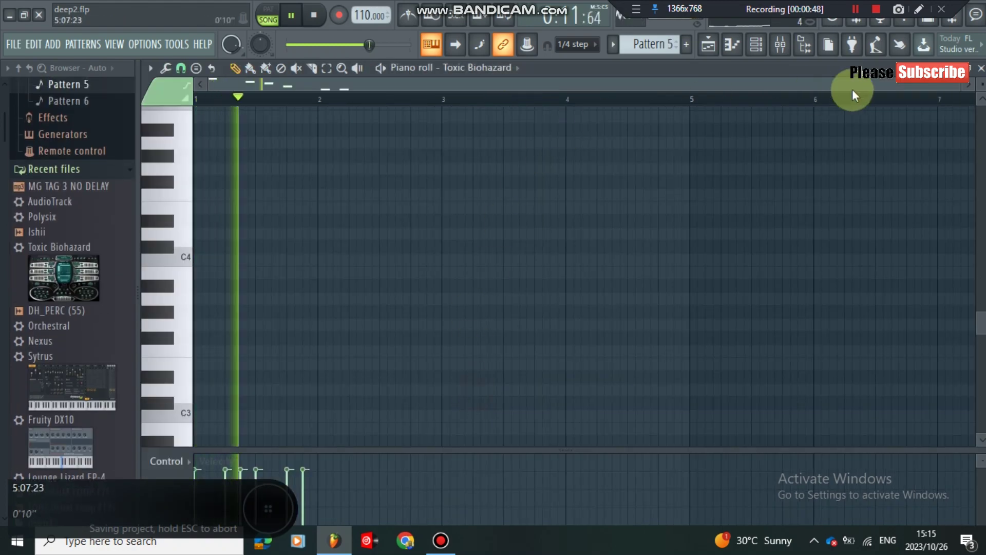
pyautogui.moveTo(962, 83); pyautogui.dragTo(616, 104)
pyautogui.scroll(6, 453, 215)
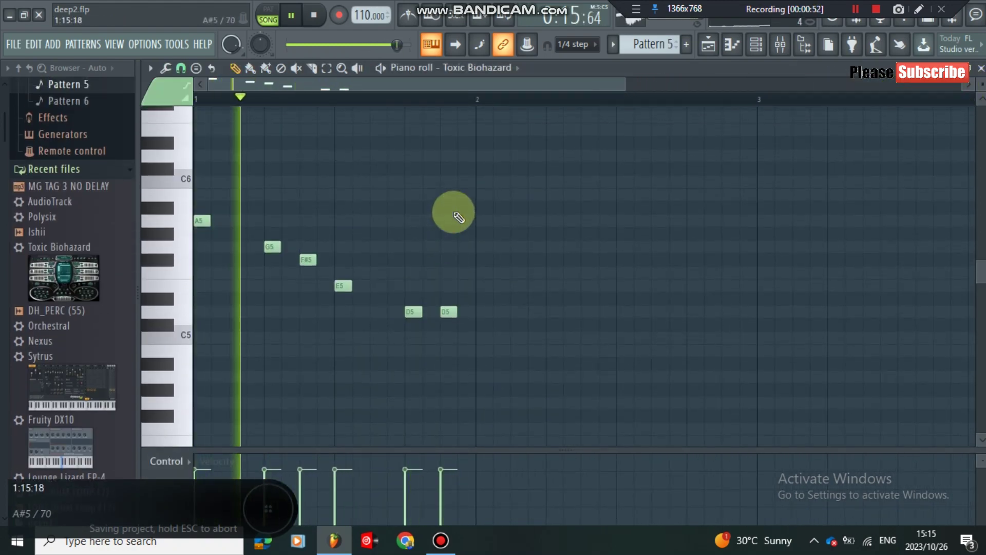
pyautogui.scroll(2, 503, 215)
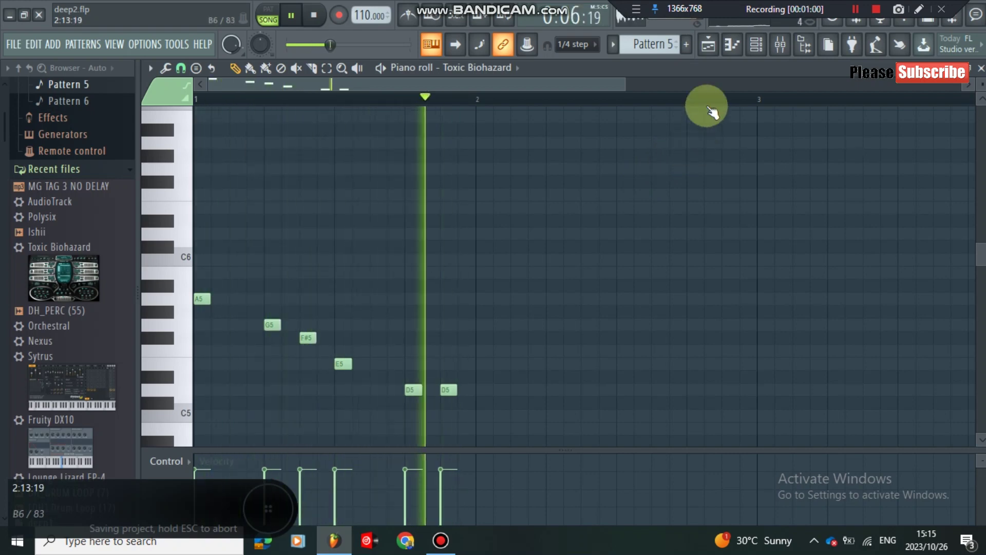
# Look through the playlist tracks and open the Pattern 6 clip on Track 15 to examine its Trumpet notes
pyautogui.click(708, 44)
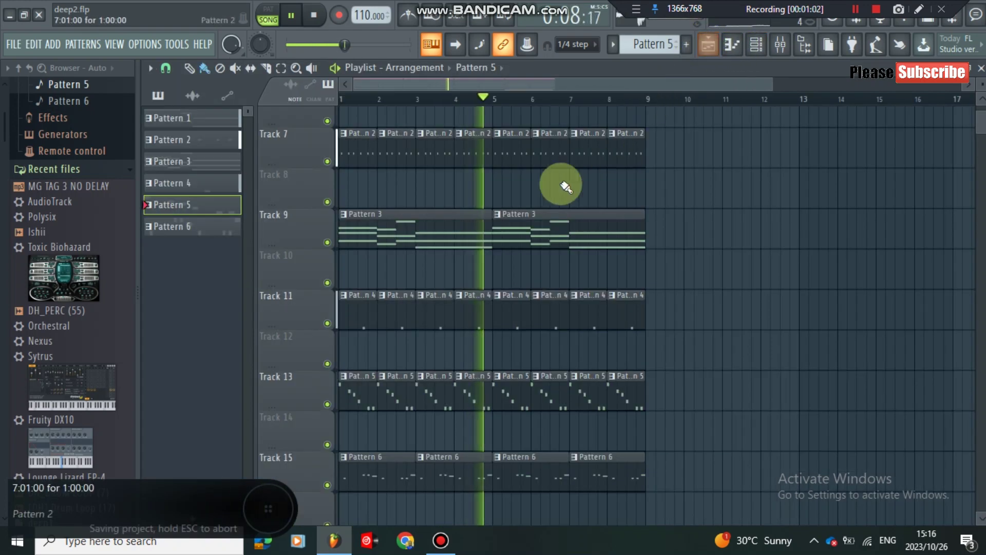
pyautogui.scroll(4, 560, 188)
pyautogui.scroll(-9, 552, 191)
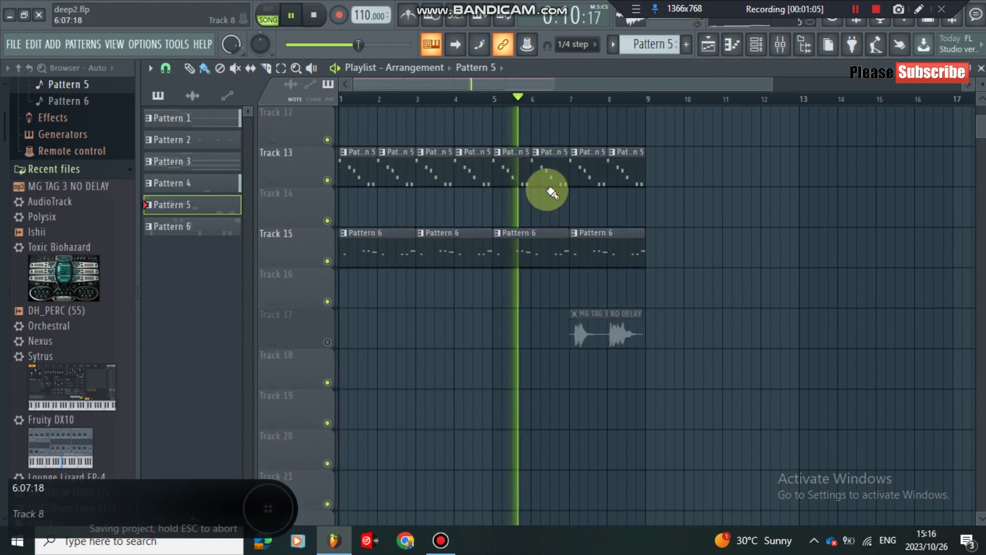
pyautogui.scroll(3, 550, 249)
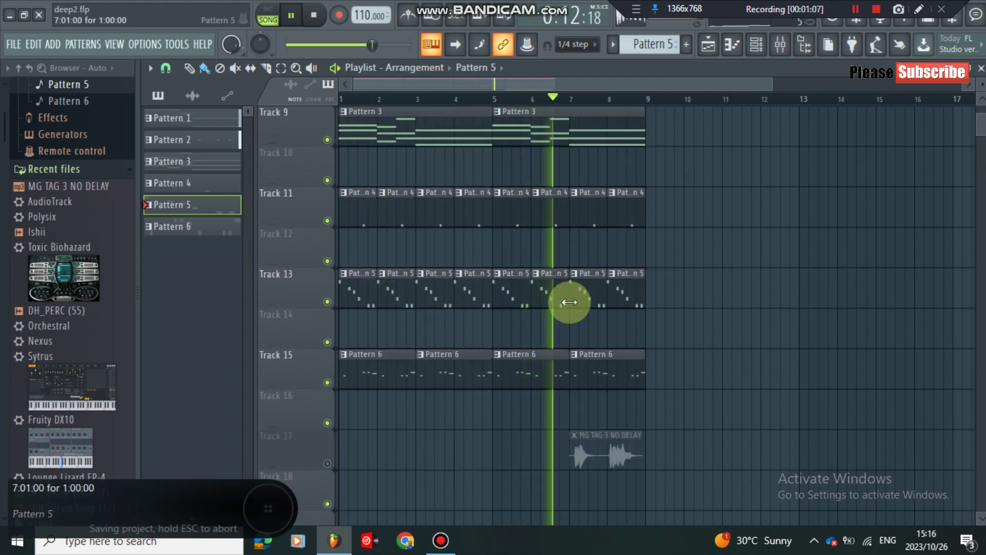
pyautogui.doubleClick(507, 374)
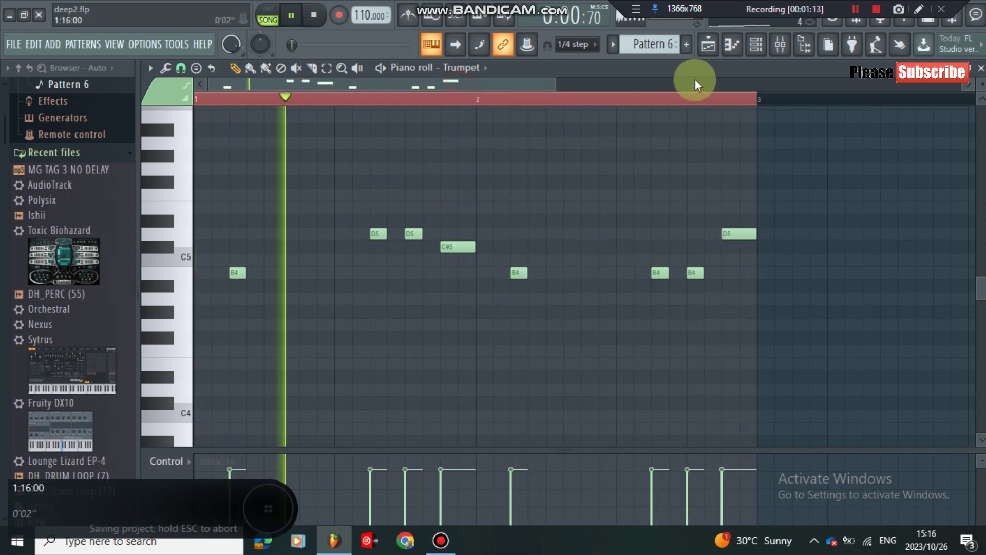
# Display all channels in the channel rack by setting its channel display filter to All
pyautogui.click(756, 44)
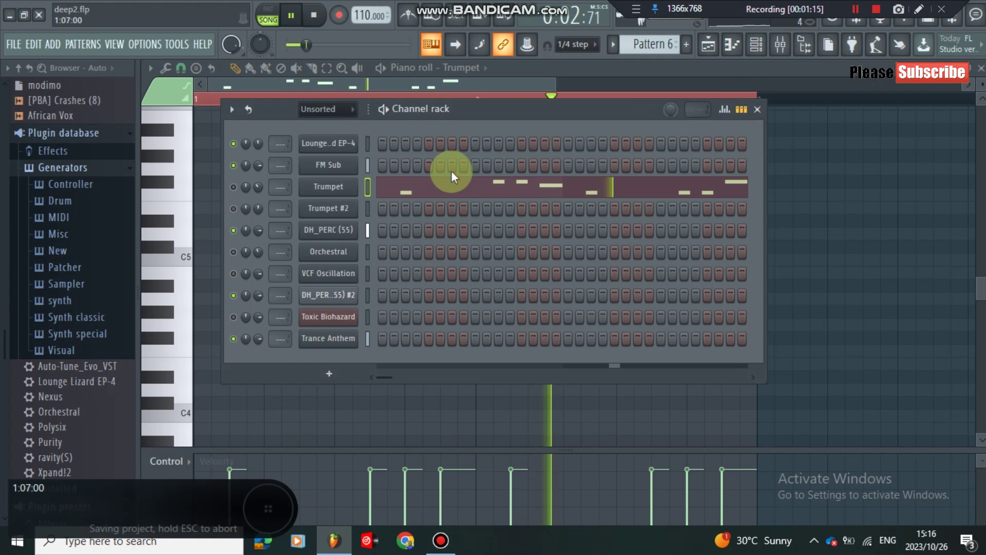
pyautogui.moveTo(498, 115); pyautogui.dragTo(553, 114)
pyautogui.click(375, 110)
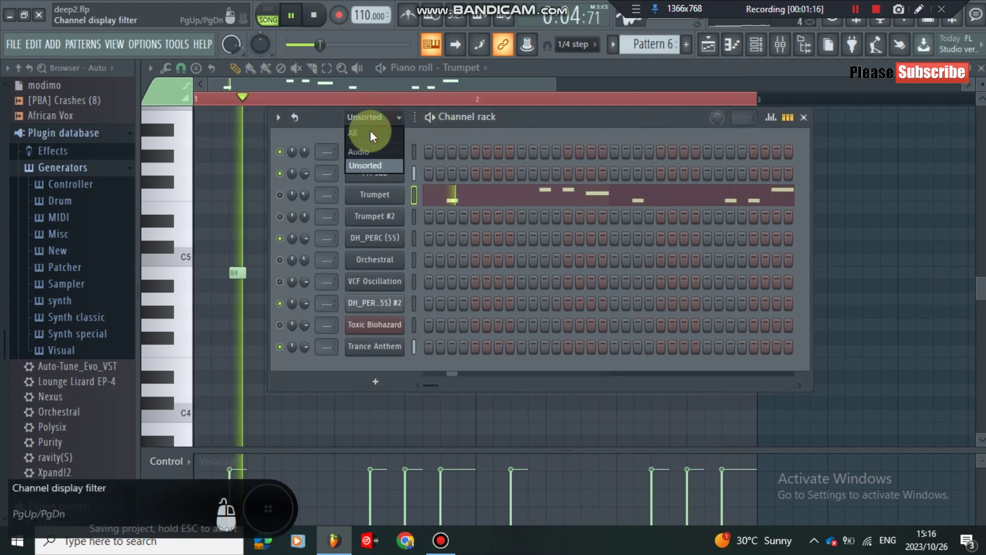
pyautogui.click(370, 131)
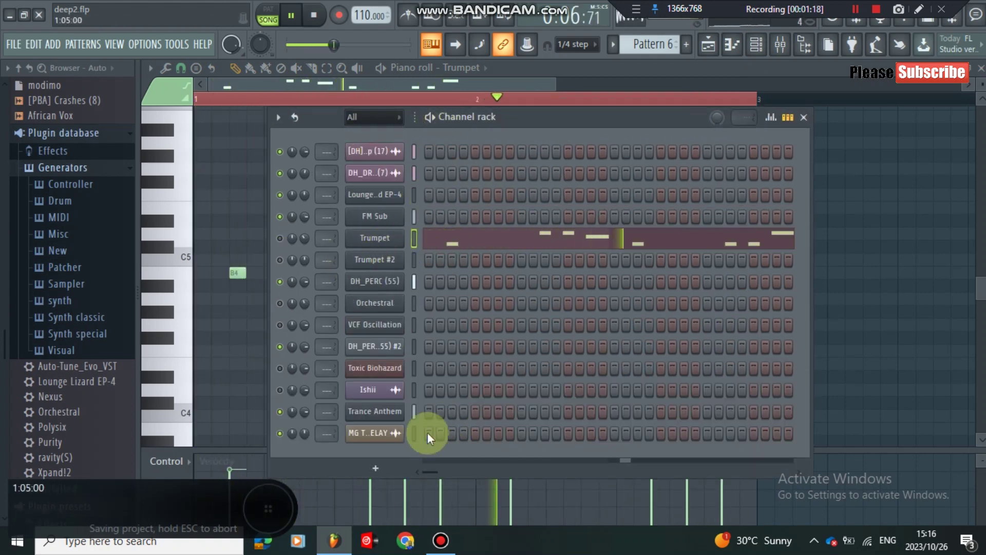
# Switch to Pattern 2 and examine its DH_PERC (55) notes in the piano roll, zoomed in
pyautogui.moveTo(661, 44)
pyautogui.mouseDown()
pyautogui.moveTo(661, 30)
pyautogui.moveTo(661, 63)
pyautogui.mouseUp()
pyautogui.click(524, 282)
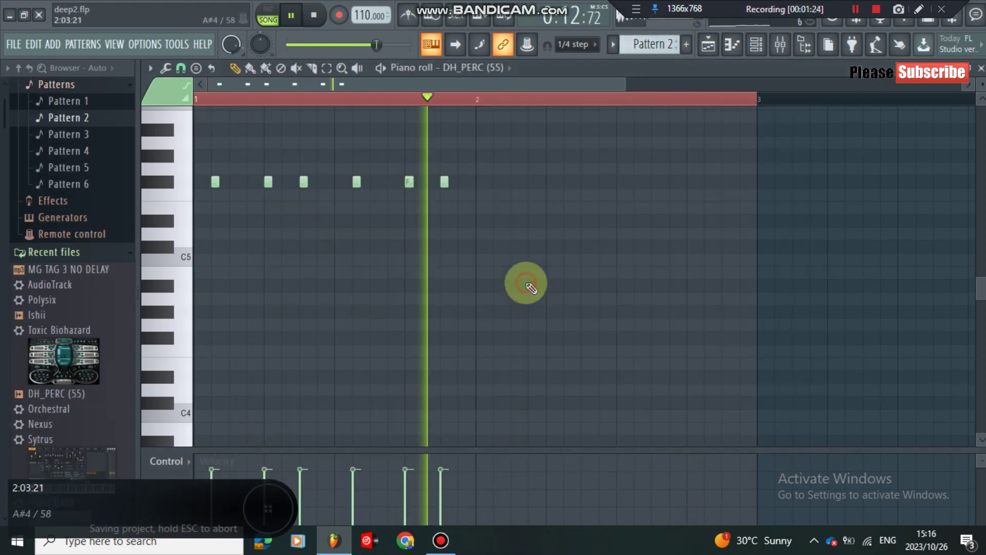
pyautogui.moveTo(623, 85); pyautogui.dragTo(419, 102)
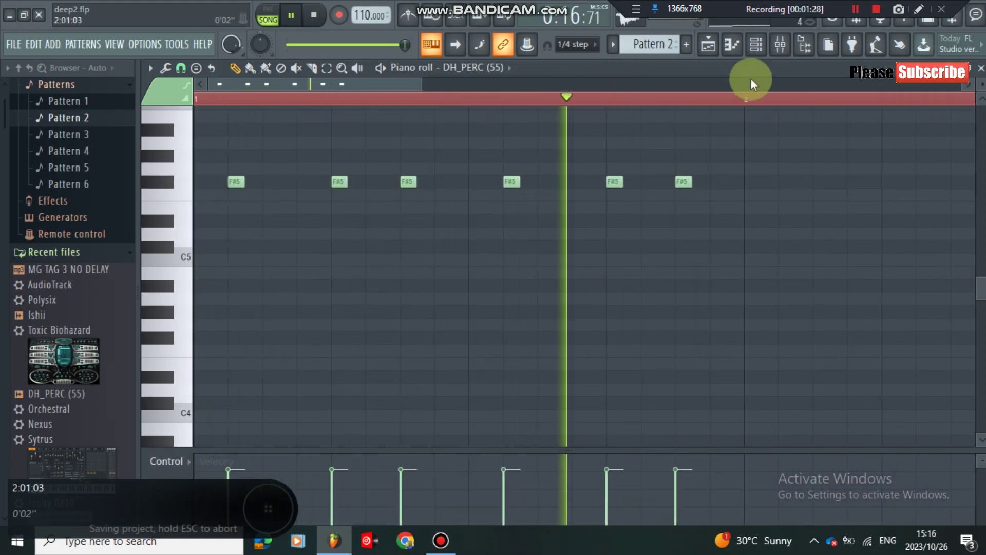
# Unmute the Trumpet channel in the channel rack and Track 17 with the MG TAG 3 NO DELAY clip in the playlist
pyautogui.click(709, 47)
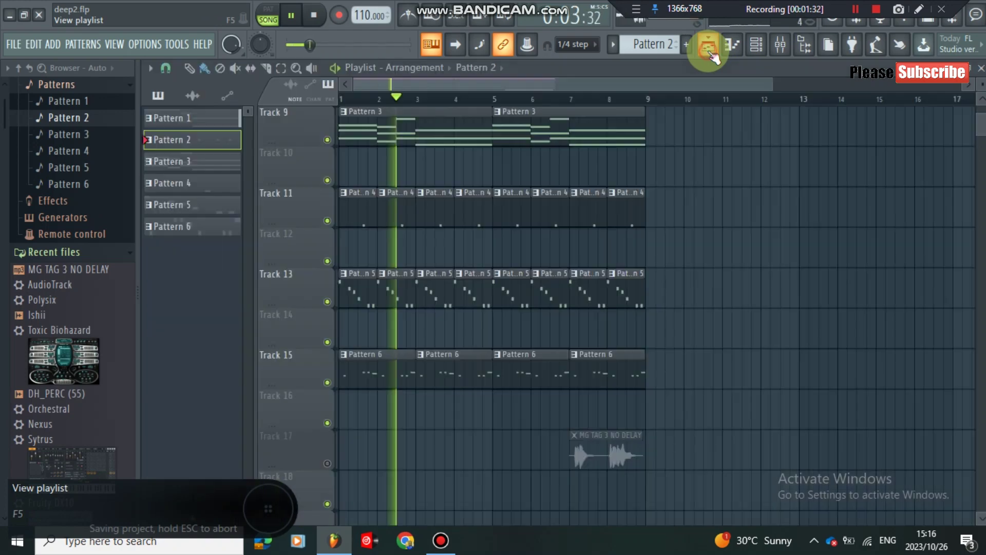
pyautogui.scroll(2, 419, 336)
pyautogui.click(756, 46)
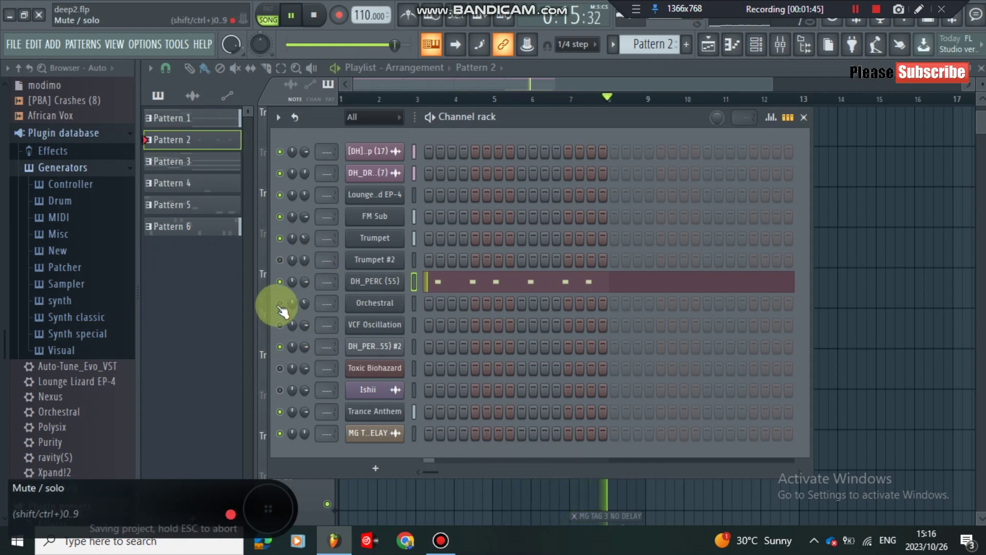
pyautogui.click(857, 388)
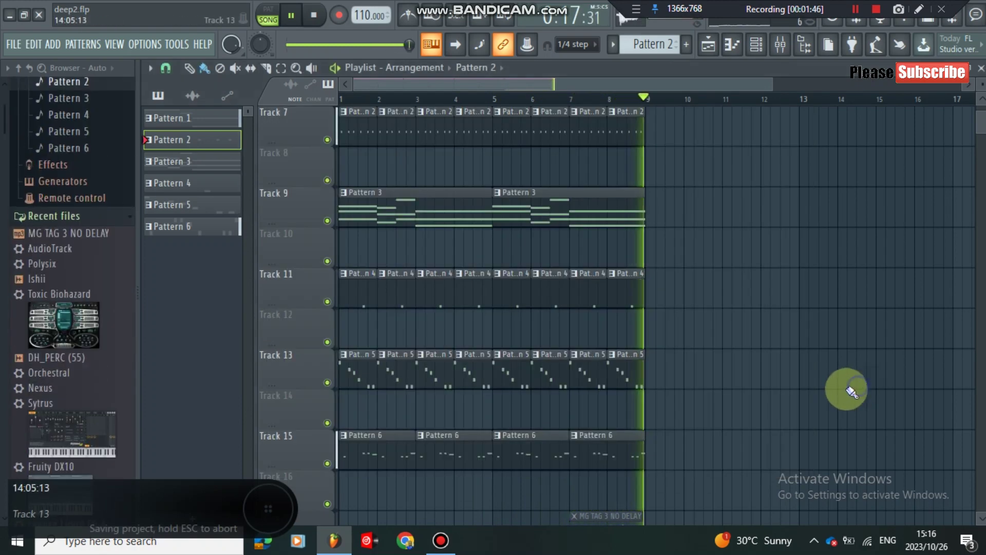
pyautogui.scroll(-3, 848, 389)
pyautogui.click(328, 302)
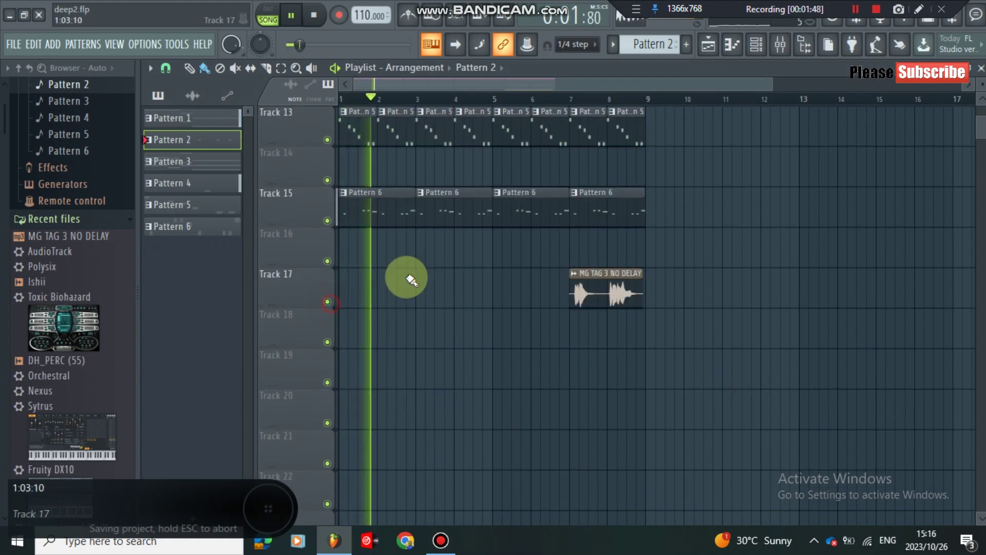
# Unmute the Orchestral and VCF Oscillation channels, and mute Track 17 in the playlist
pyautogui.click(719, 48)
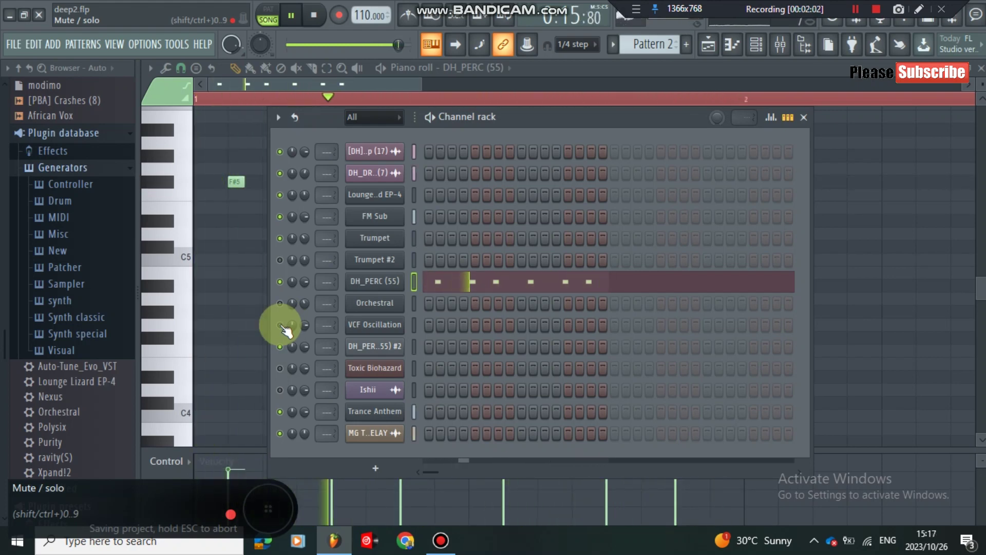
pyautogui.click(278, 302)
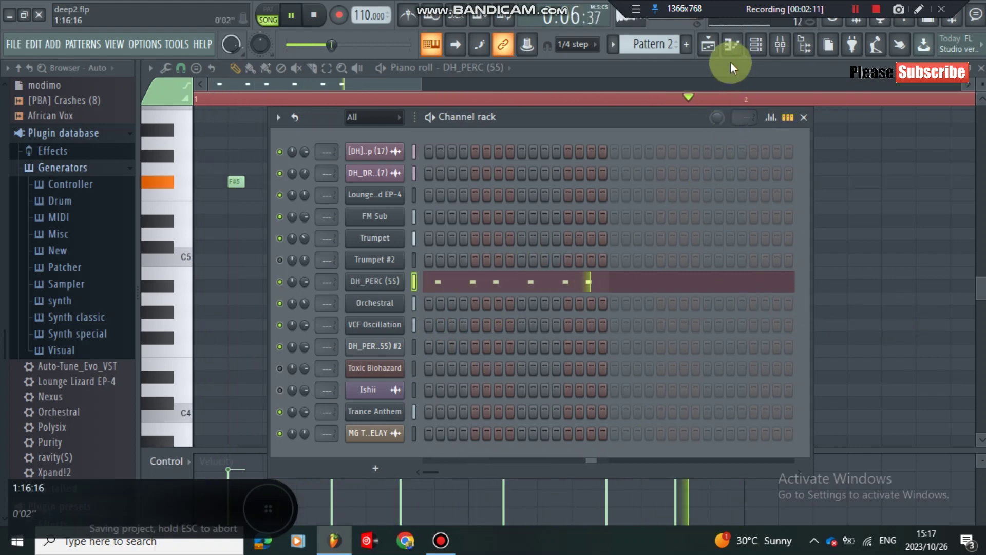
pyautogui.click(709, 45)
pyautogui.click(327, 304)
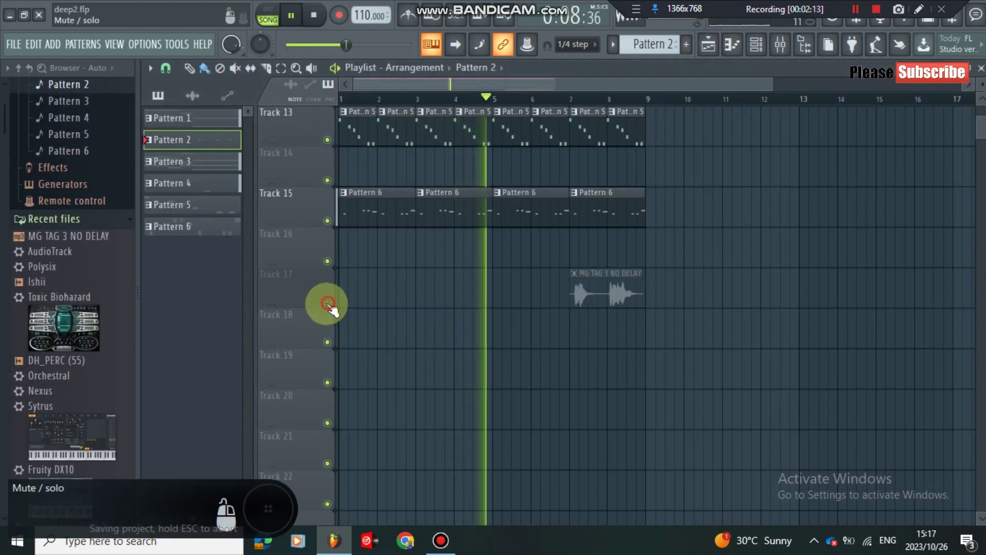
# Open the piano roll of the Ishii audio clip channel, audition the C5 key and zoom out the view
pyautogui.click(756, 44)
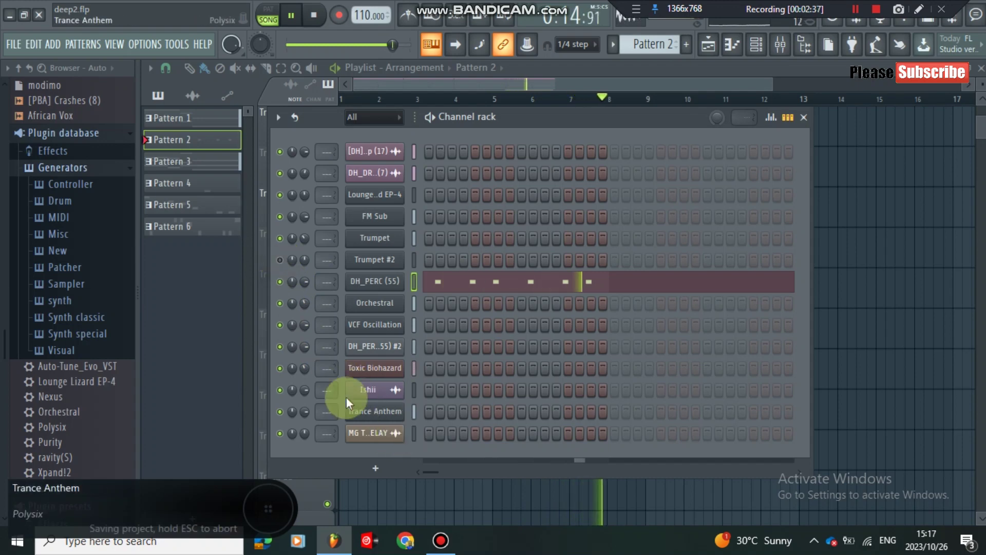
pyautogui.rightClick(389, 395)
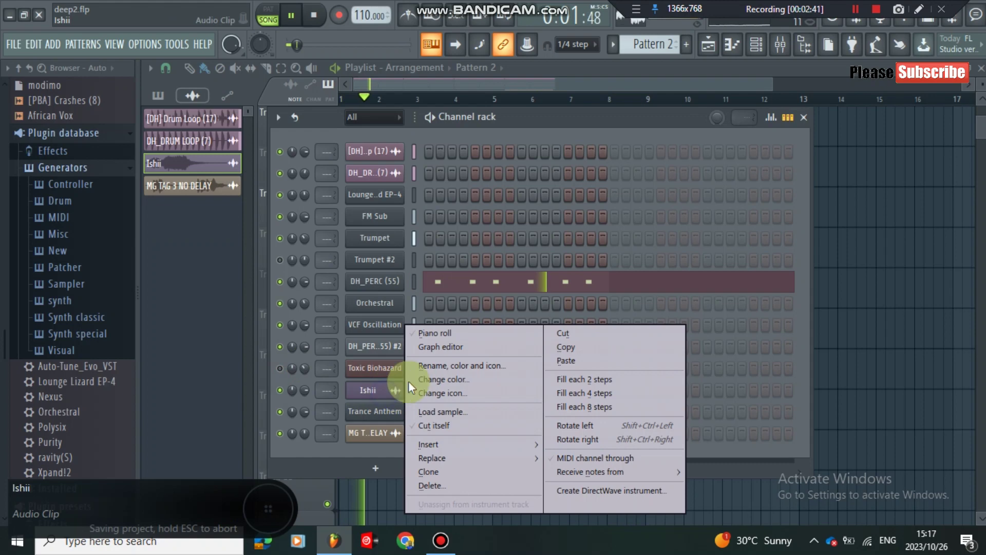
pyautogui.click(436, 335)
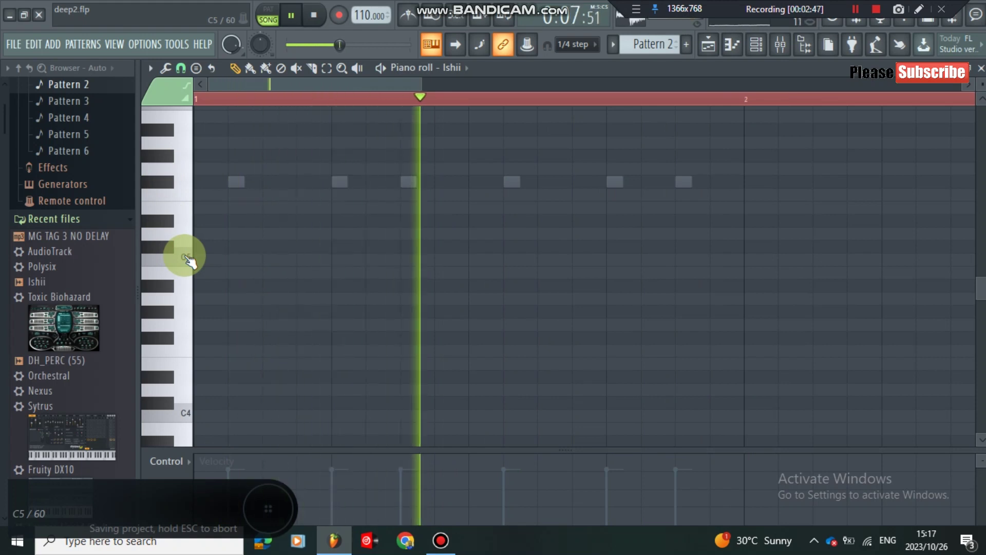
pyautogui.click(186, 259)
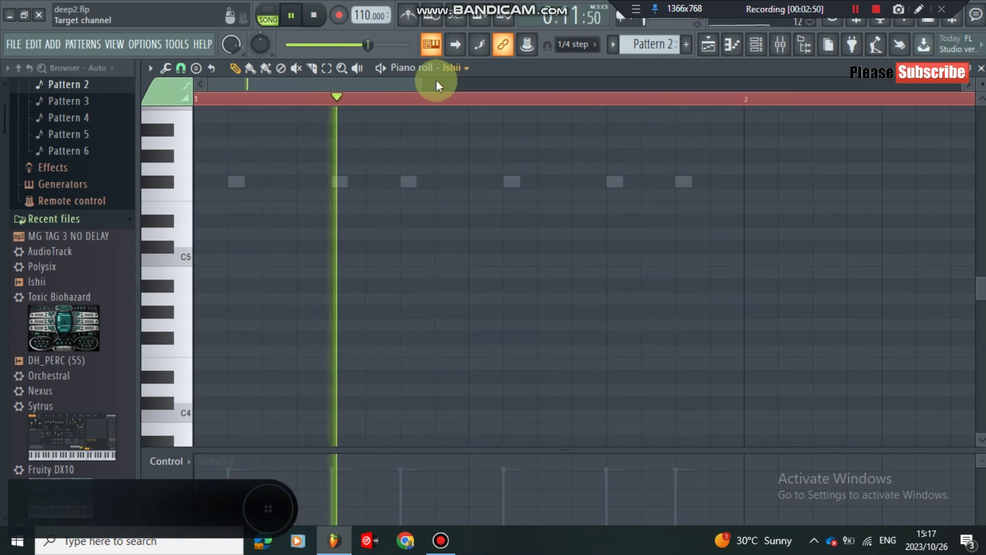
pyautogui.moveTo(421, 84); pyautogui.dragTo(824, 58)
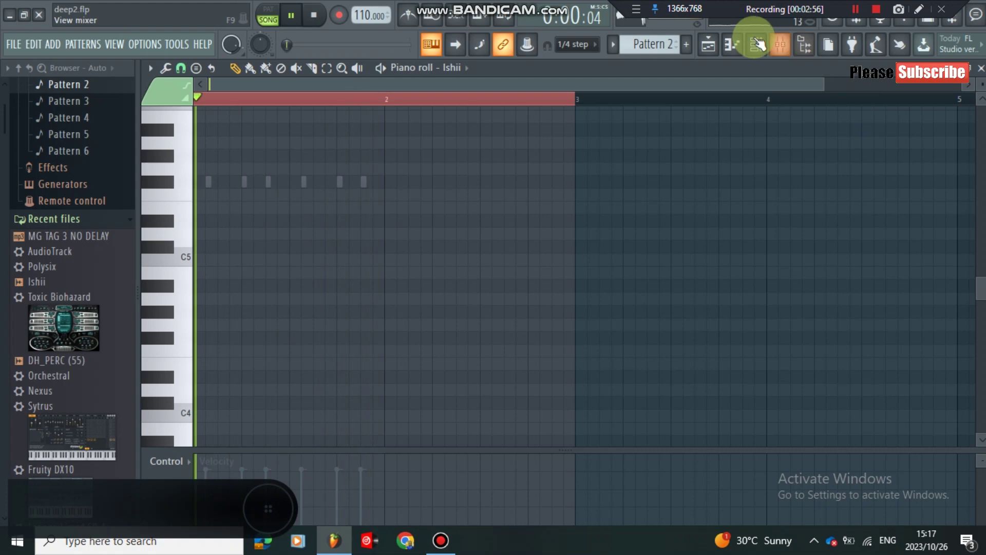
# Return to the playlist and show the list of patterns in its picker
pyautogui.click(707, 44)
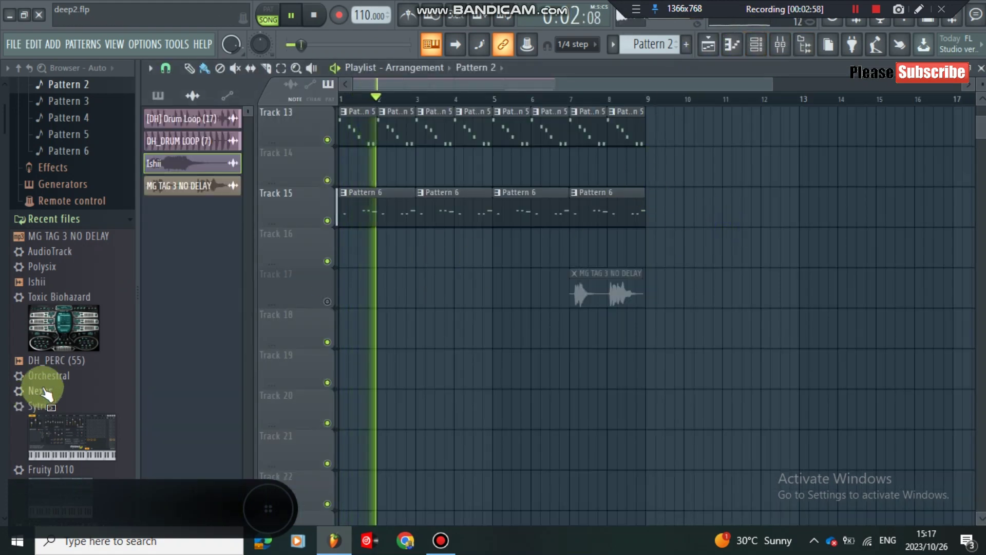
pyautogui.click(162, 97)
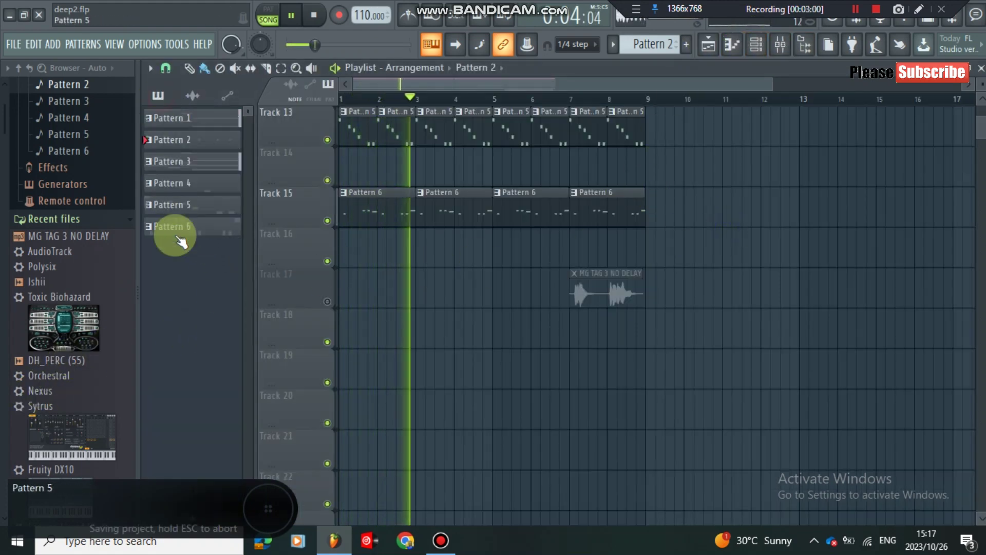
# Create a new pattern and fill Track 18 with back-to-back two-bar clips of it from bar 1 through bar 8
pyautogui.click(198, 520)
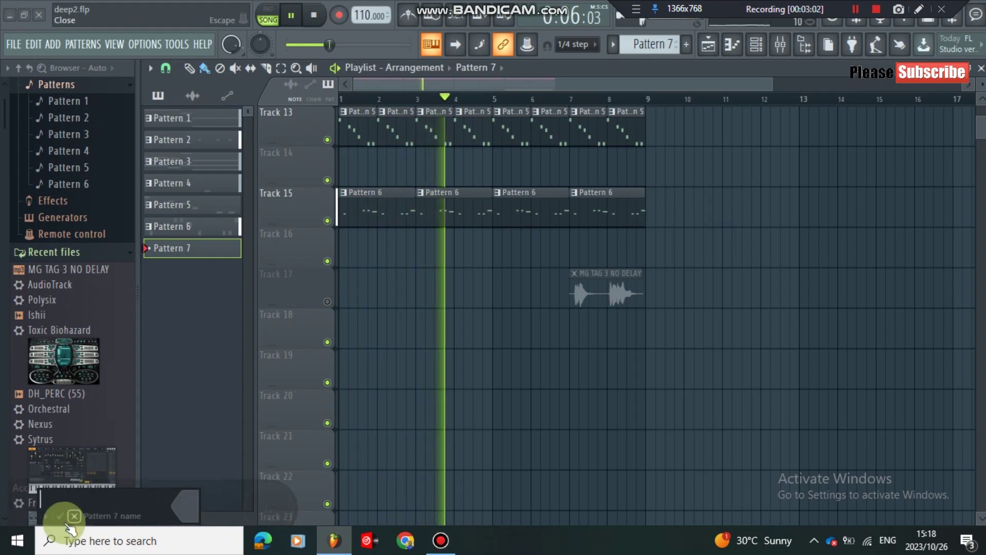
pyautogui.moveTo(167, 248); pyautogui.dragTo(340, 327)
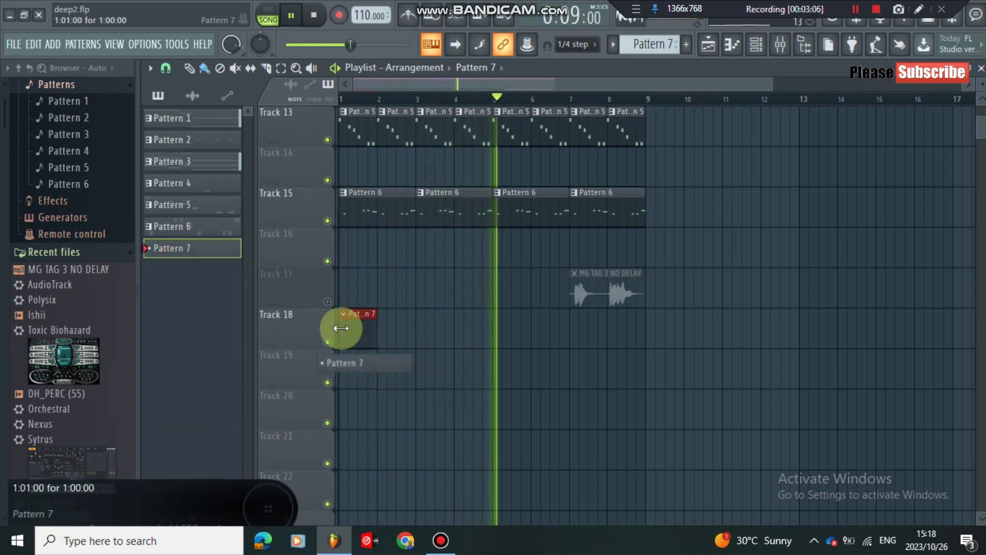
pyautogui.click(382, 339)
pyautogui.rightClick(383, 339)
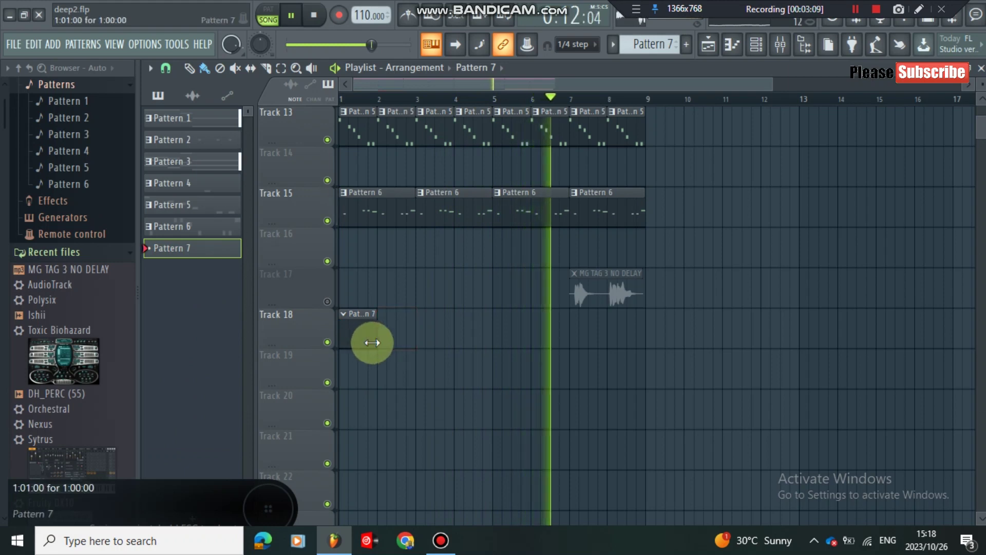
pyautogui.moveTo(376, 341); pyautogui.dragTo(639, 346)
pyautogui.click(387, 341)
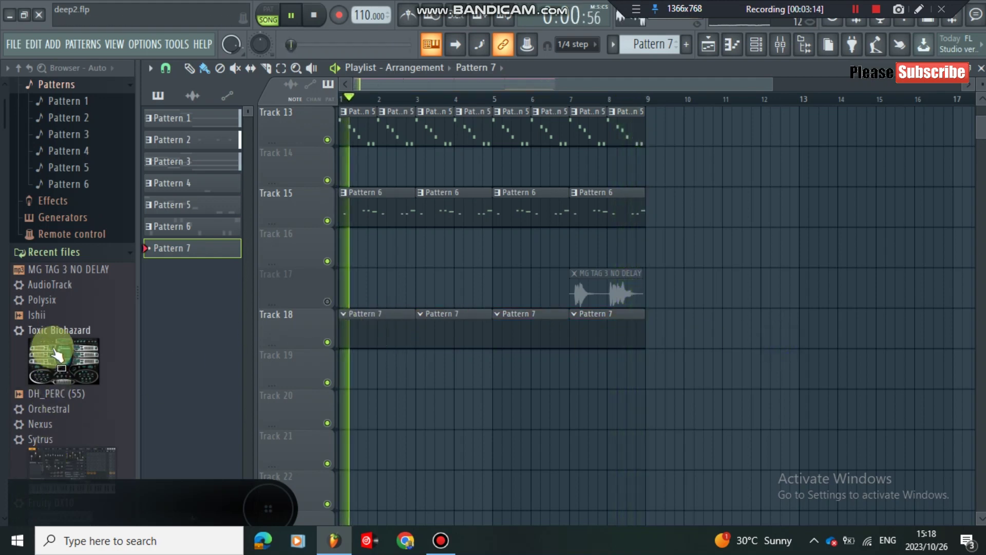
# Look at the Pattern 7 channels in the channel rack, close it and audition the Ishii sample in the browser
pyautogui.doubleClick(353, 335)
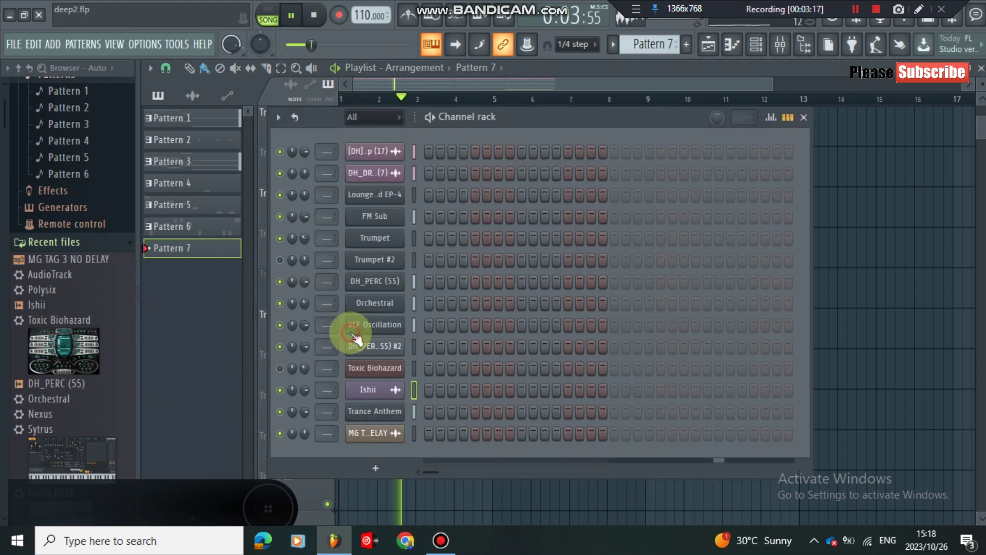
pyautogui.click(805, 118)
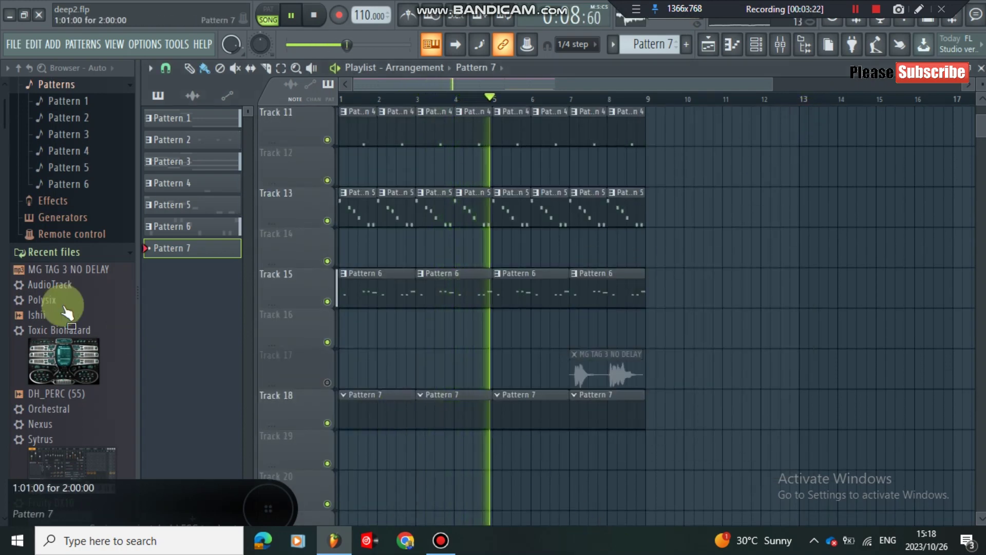
pyautogui.click(42, 315)
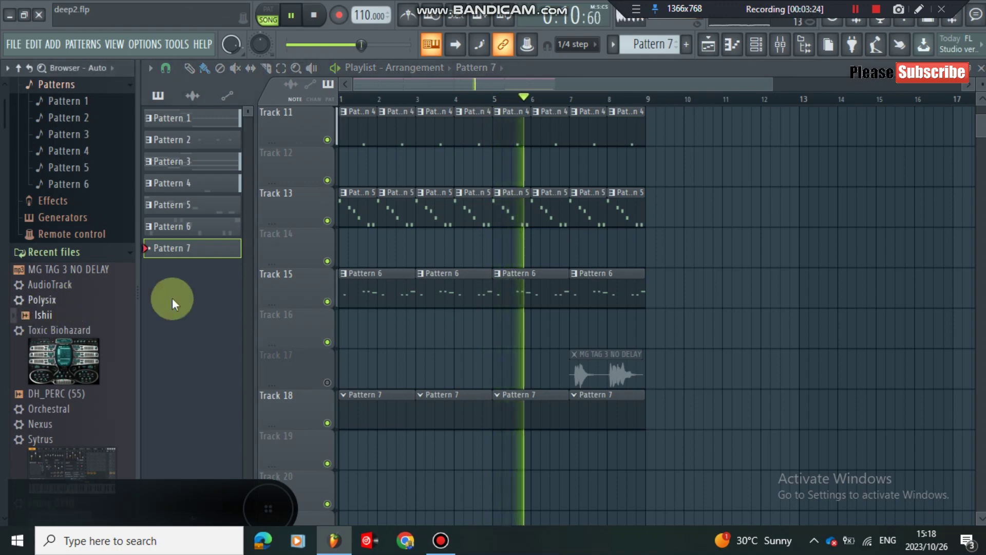
# Open the piano roll of the Ishii audio clip channel for Pattern 7
pyautogui.click(755, 46)
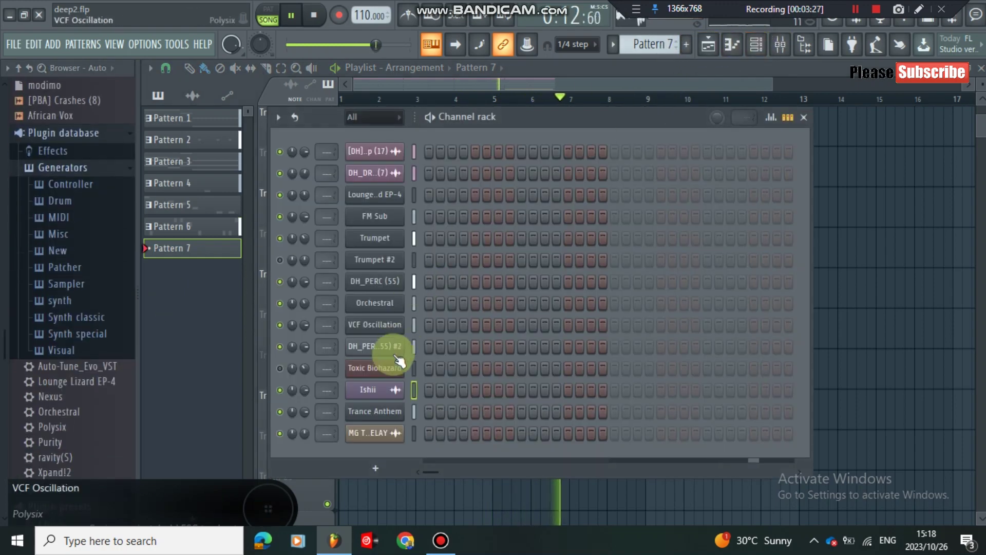
pyautogui.rightClick(371, 393)
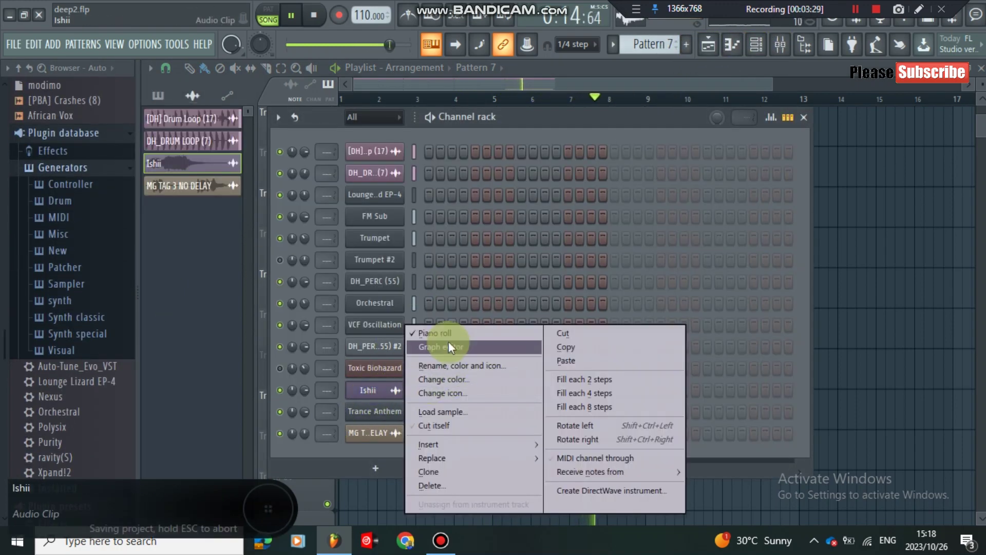
pyautogui.click(441, 332)
pyautogui.rightClick(395, 393)
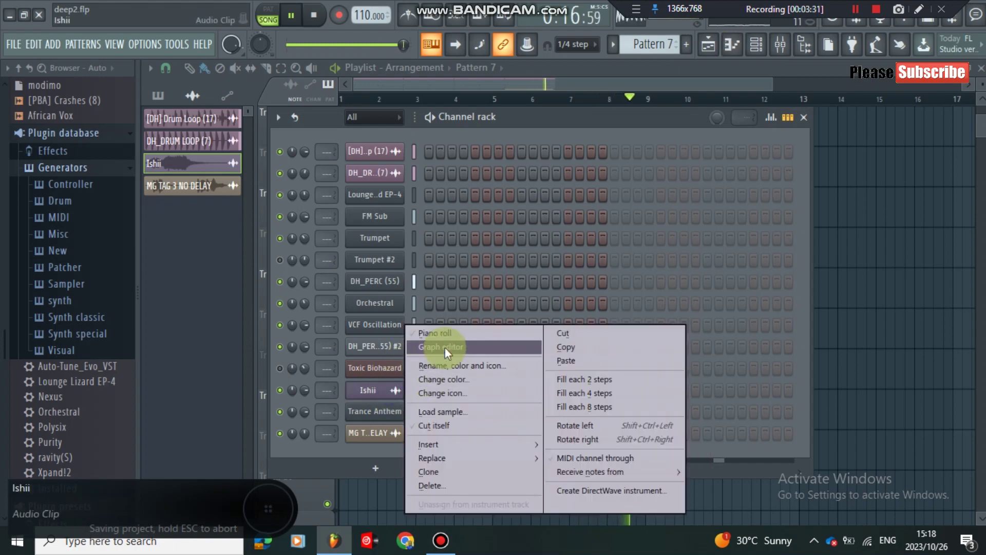
pyautogui.click(445, 335)
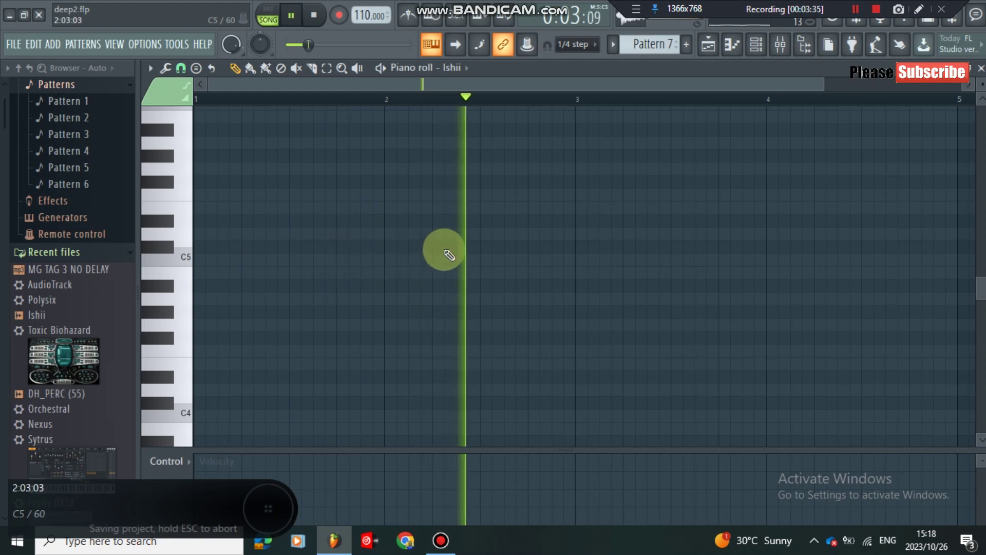
# Place a C5 note two steps long at the end of bar 2 in the Ishii piano roll and save the project
pyautogui.click(547, 259)
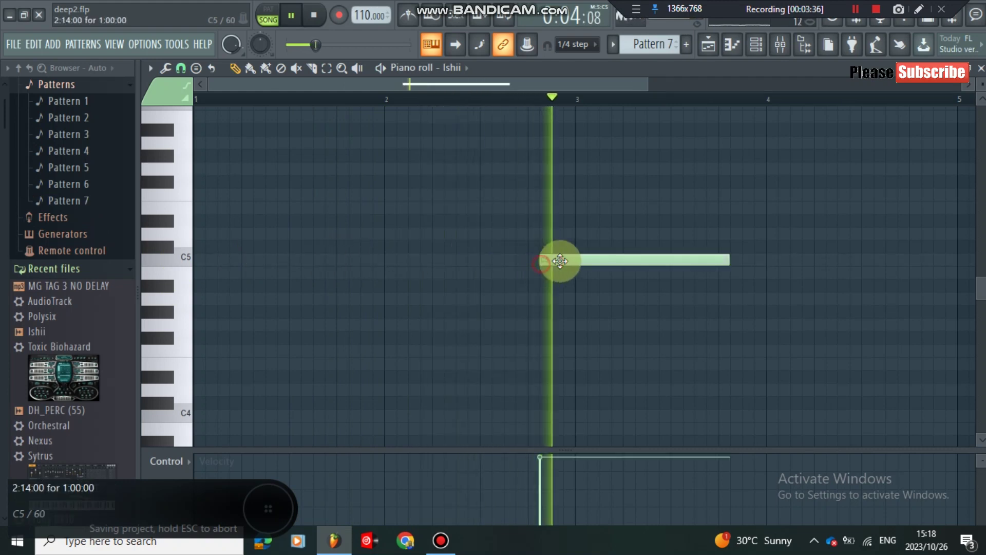
pyautogui.click(674, 251)
pyautogui.rightClick(689, 252)
pyautogui.moveTo(727, 258); pyautogui.dragTo(567, 259)
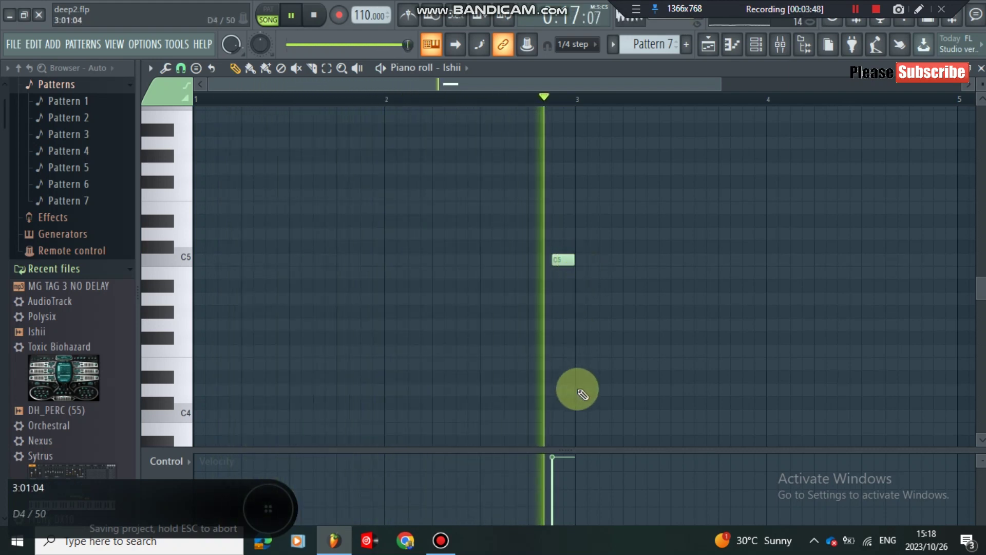
pyautogui.click(13, 44)
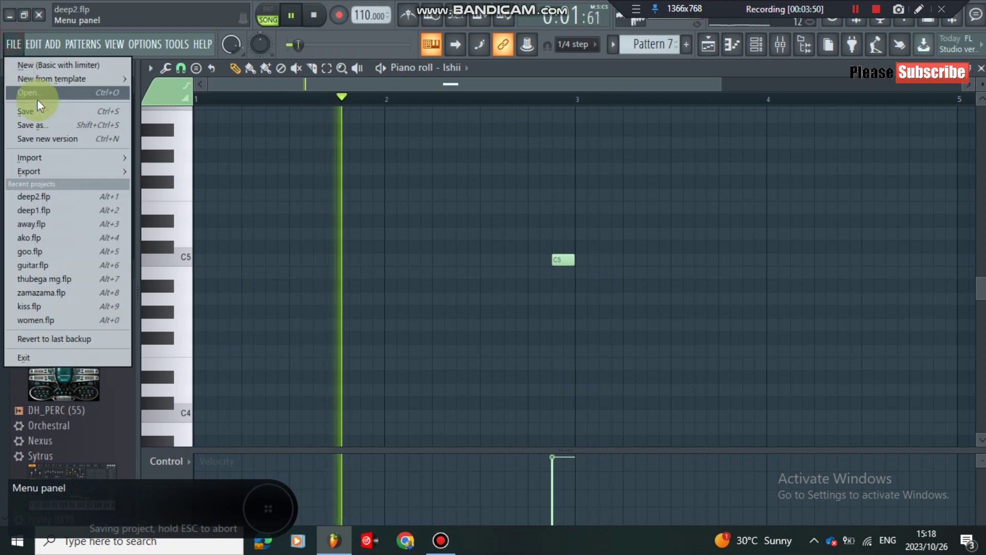
pyautogui.click(29, 111)
# Check the Ishii note from the Track 18 clip and in the channel rack, and save the project again
pyautogui.click(707, 45)
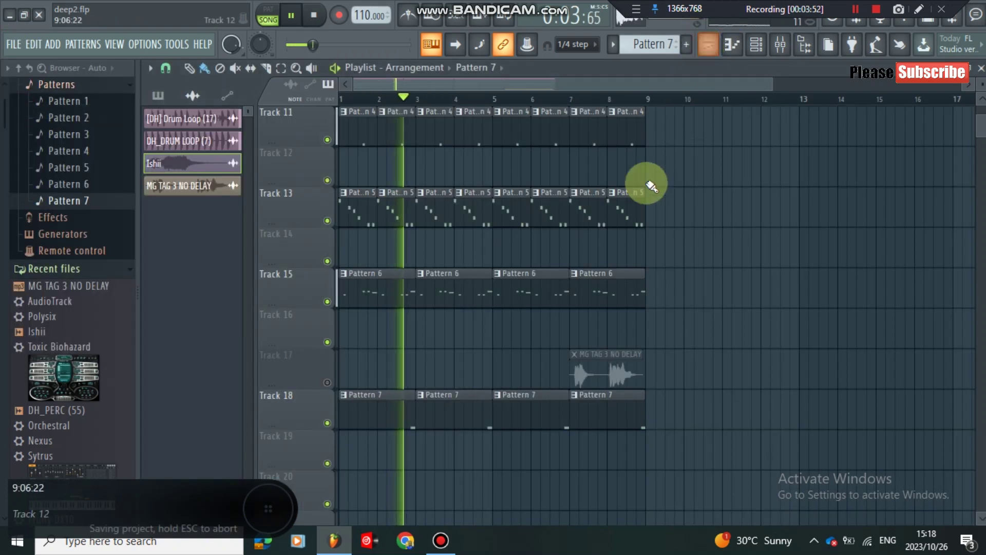
pyautogui.doubleClick(443, 415)
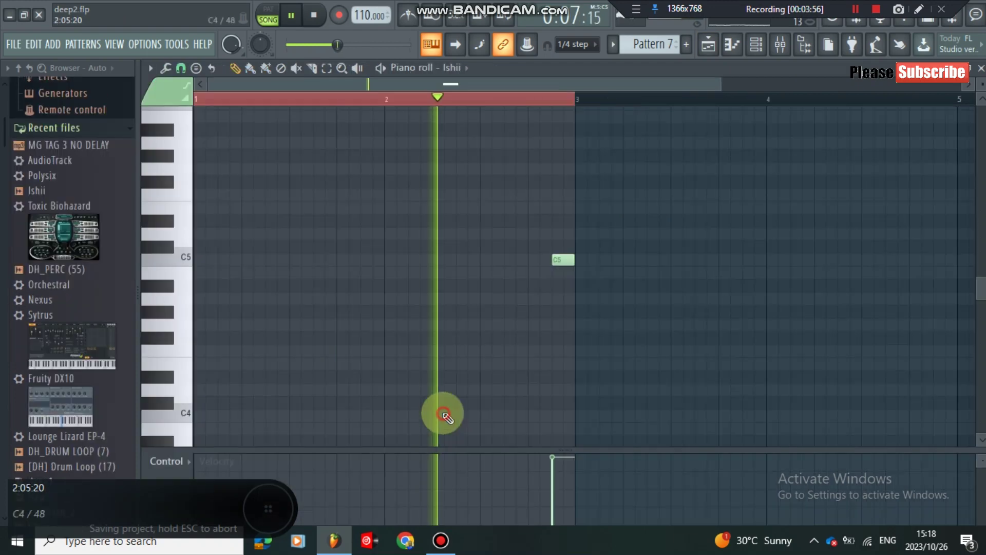
pyautogui.click(756, 44)
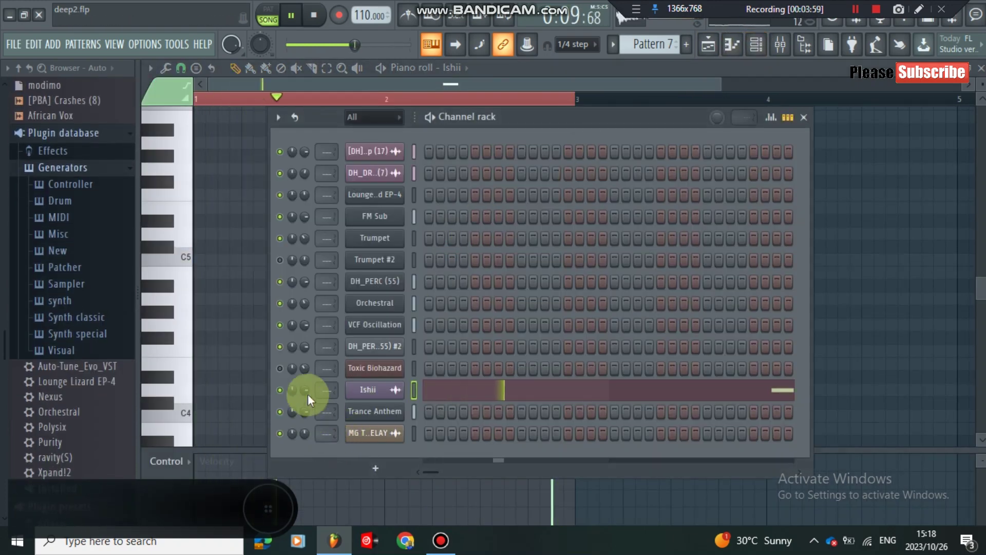
pyautogui.click(15, 49)
pyautogui.click(25, 113)
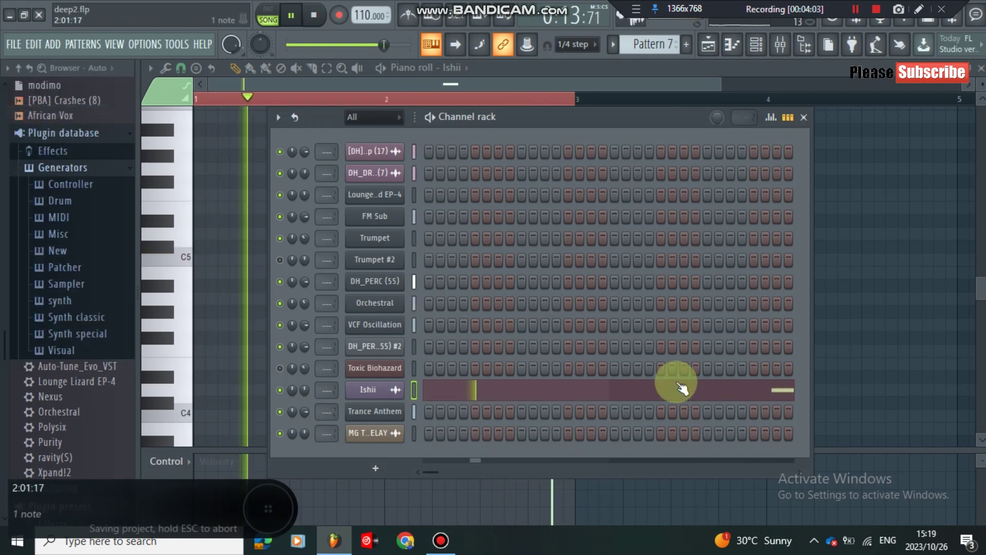
# Add a Pattern 1 clip at bar 1 of Track 6 in the playlist, make it unique and repeat it at bar 5
pyautogui.rightClick(920, 349)
pyautogui.click(708, 44)
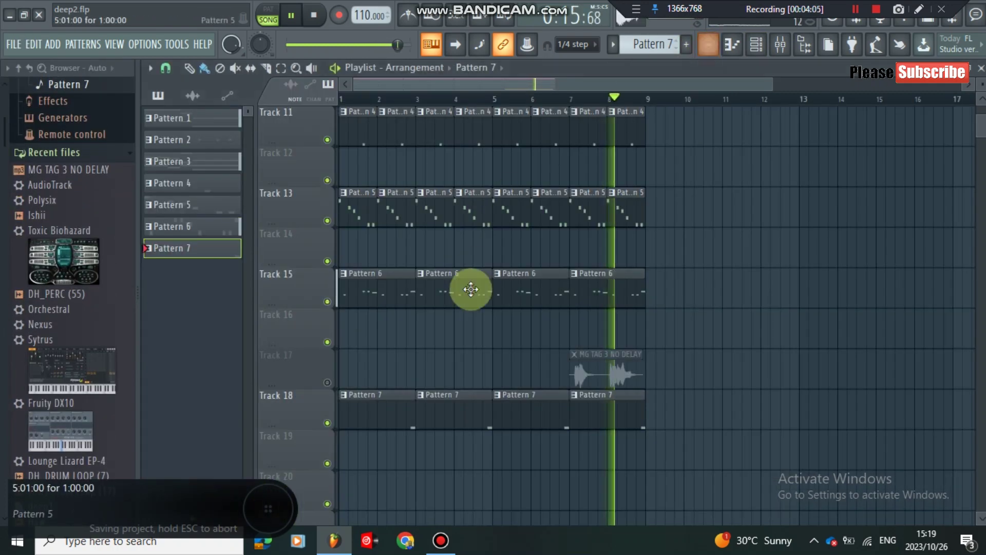
pyautogui.scroll(7, 456, 415)
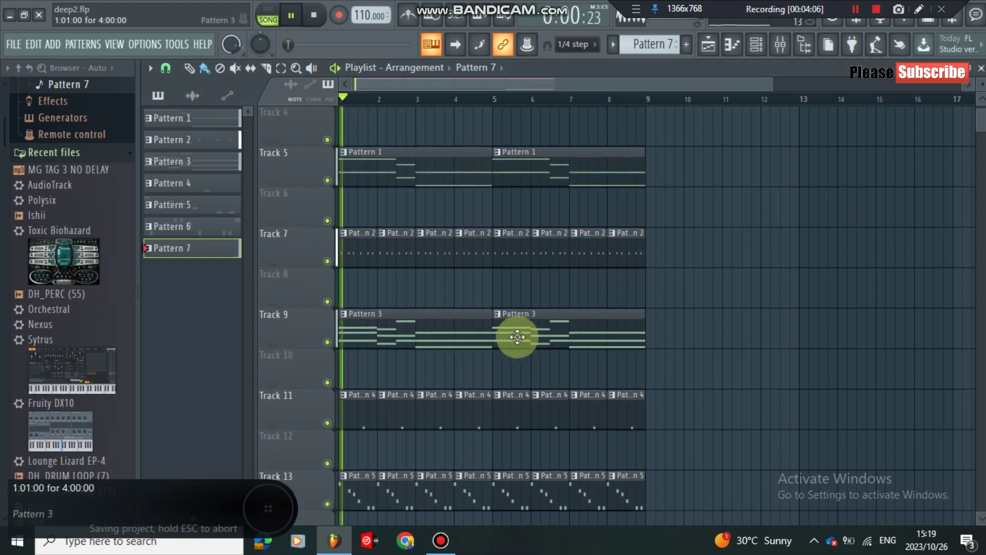
pyautogui.click(419, 178)
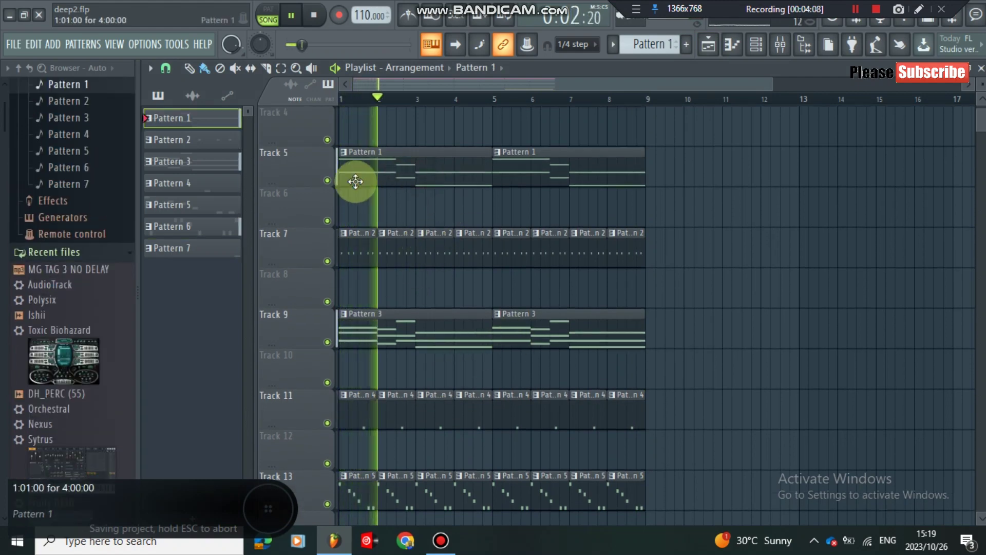
pyautogui.click(347, 206)
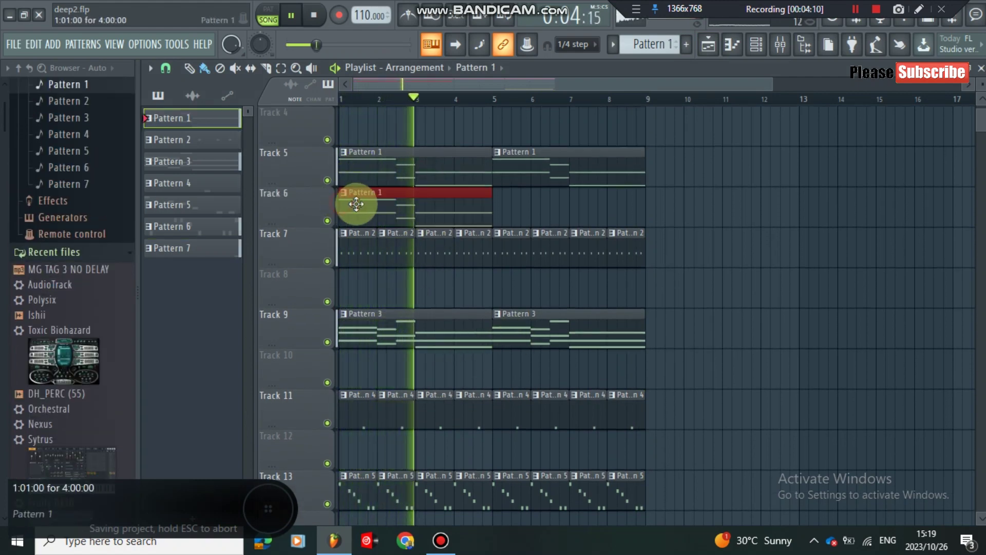
pyautogui.rightClick(346, 194)
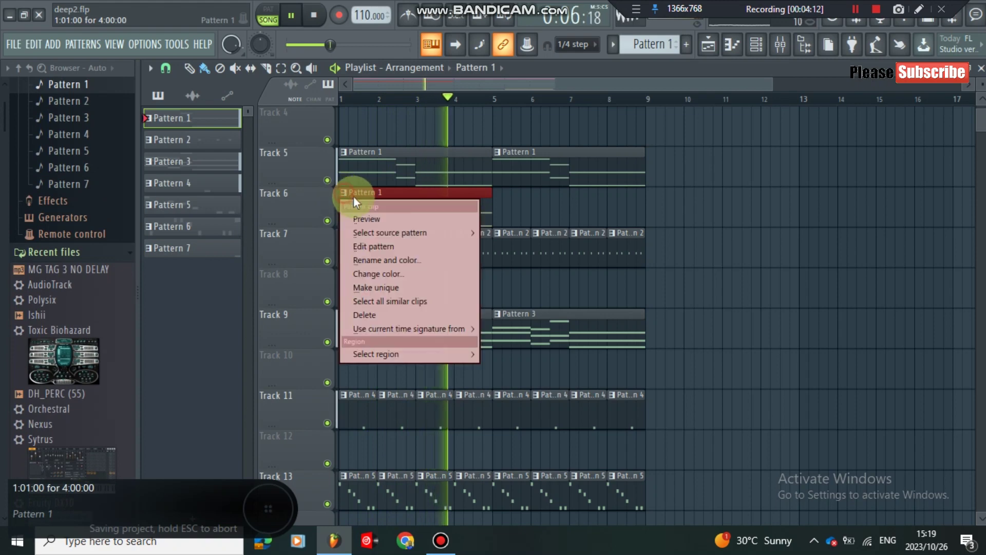
pyautogui.click(386, 287)
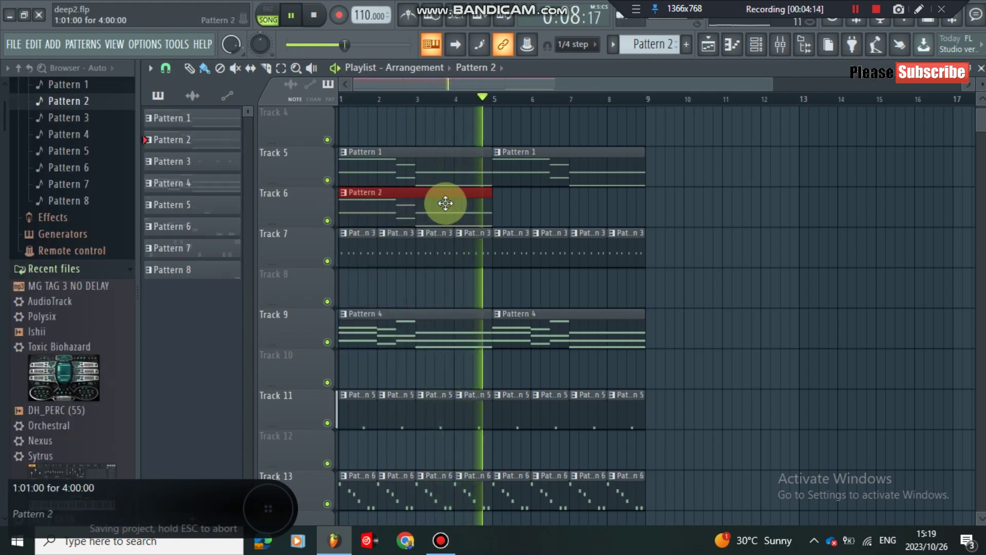
pyautogui.click(515, 206)
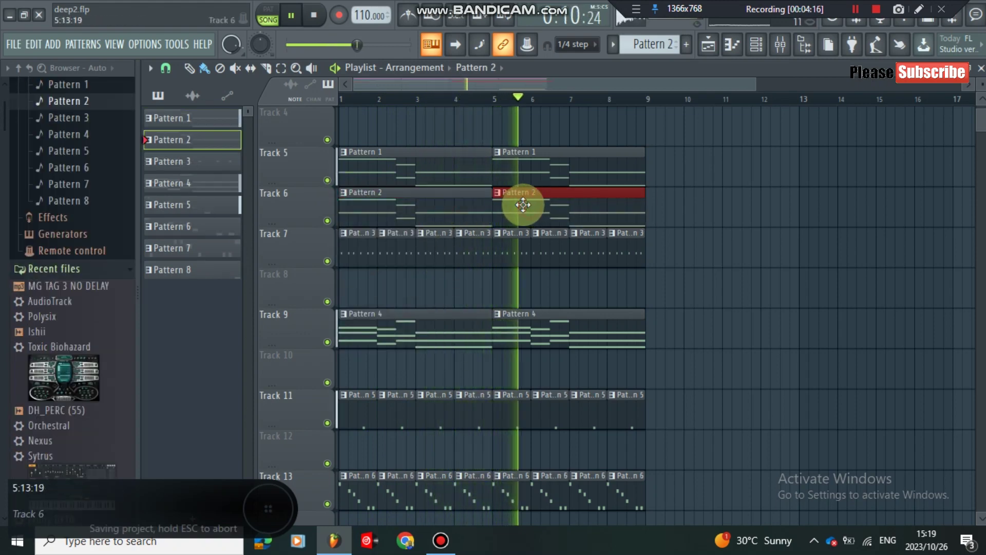
# Mute Track 5 in the playlist and save the project
pyautogui.click(327, 180)
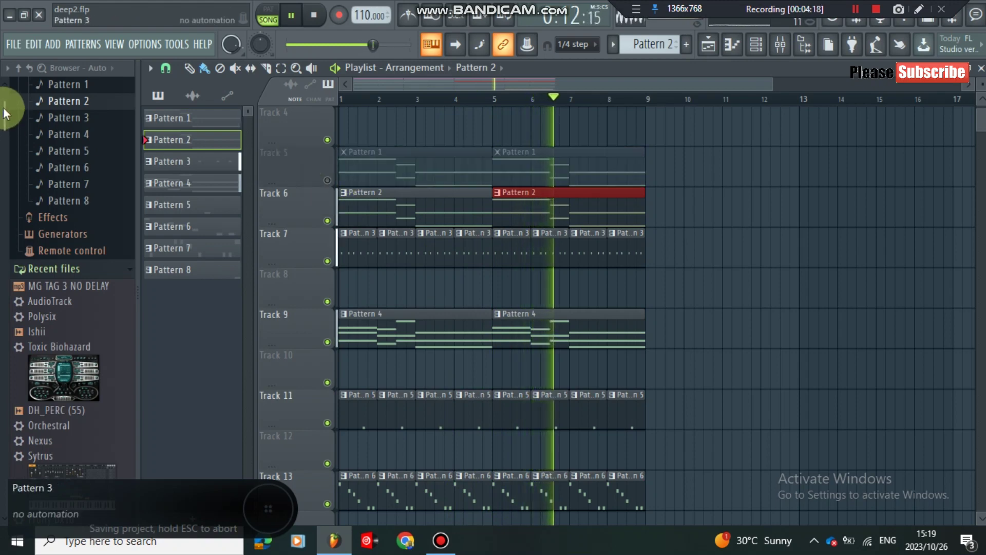
pyautogui.click(12, 45)
pyautogui.click(25, 109)
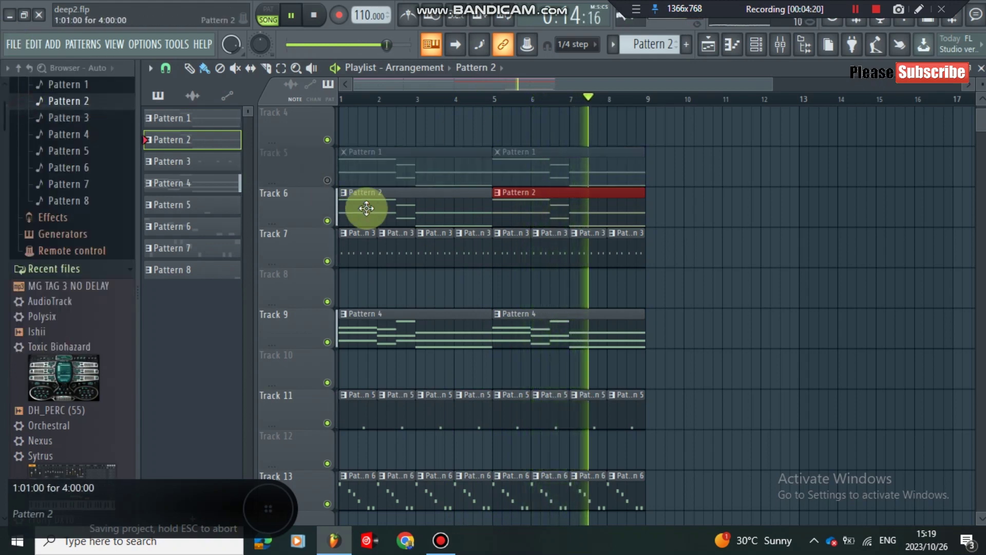
# Open the Track 6 pattern in the channel rack and cut the notes of the Trance Anthem channel
pyautogui.doubleClick(365, 209)
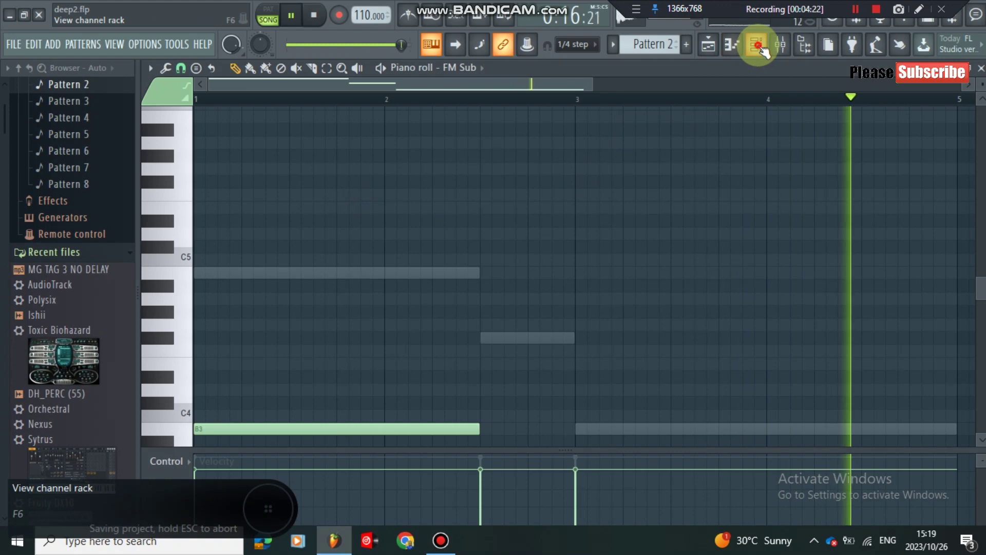
pyautogui.click(756, 44)
pyautogui.rightClick(396, 411)
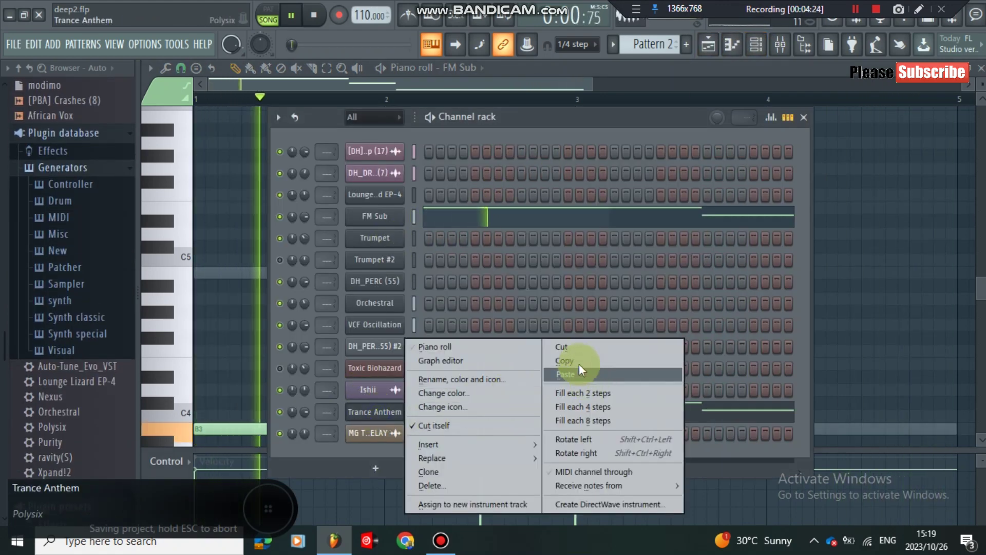
pyautogui.click(569, 349)
# Add a Fruity DX10 channel, load its Log Drum preset and close the plugin window
pyautogui.click(369, 469)
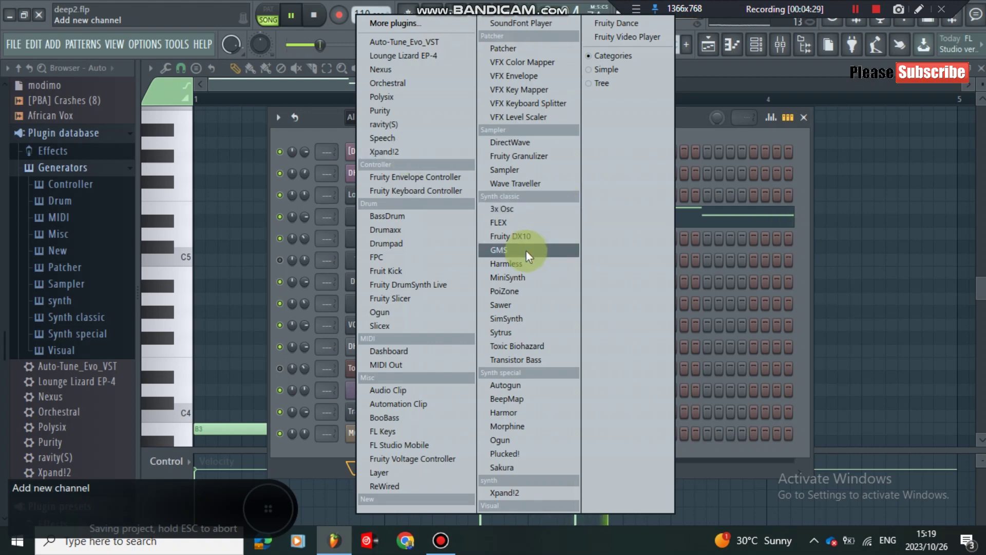
pyautogui.click(518, 236)
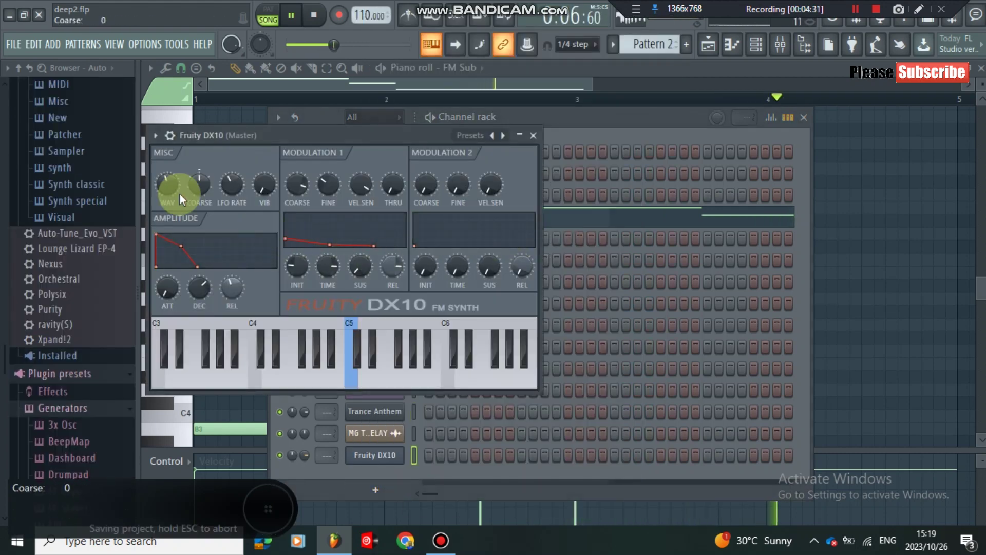
pyautogui.click(168, 137)
pyautogui.moveTo(180, 180)
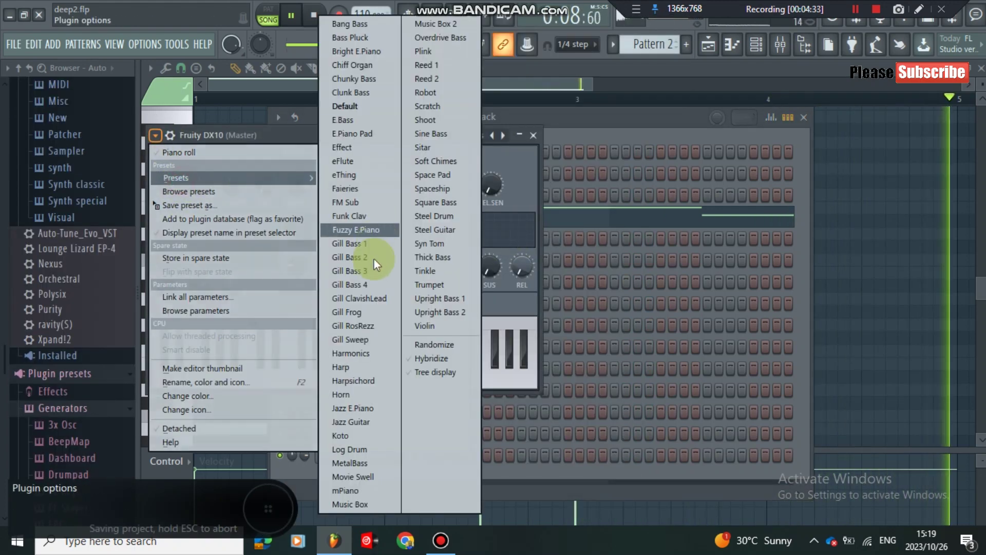
pyautogui.click(361, 448)
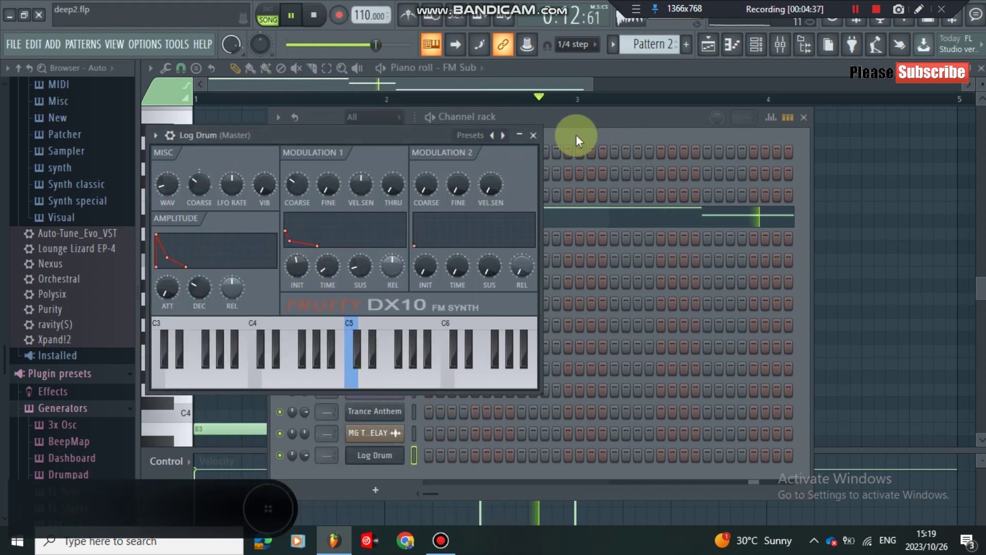
pyautogui.click(533, 135)
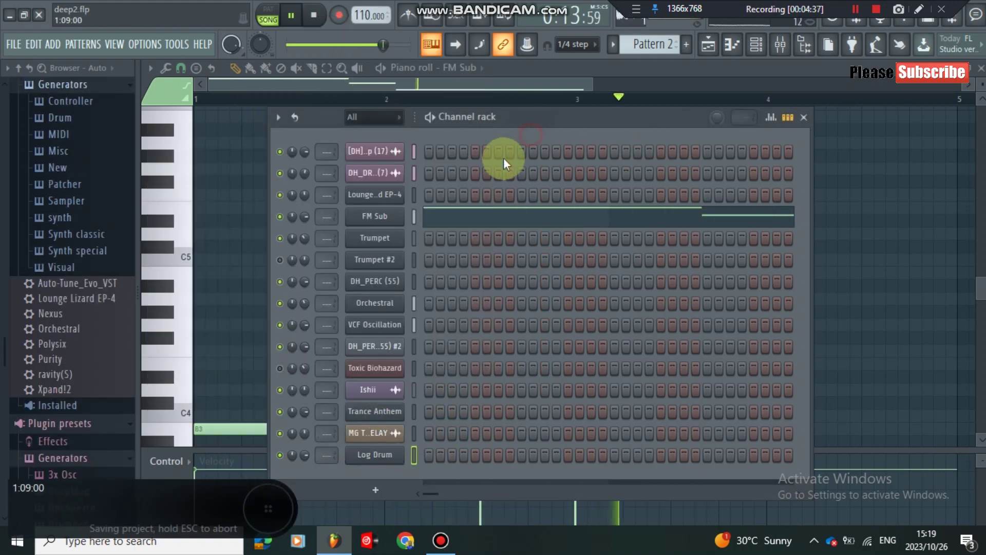
# Paste the cut Trance Anthem notes into the Log Drum channel
pyautogui.rightClick(385, 414)
pyautogui.click(386, 459)
pyautogui.rightClick(393, 457)
pyautogui.click(570, 376)
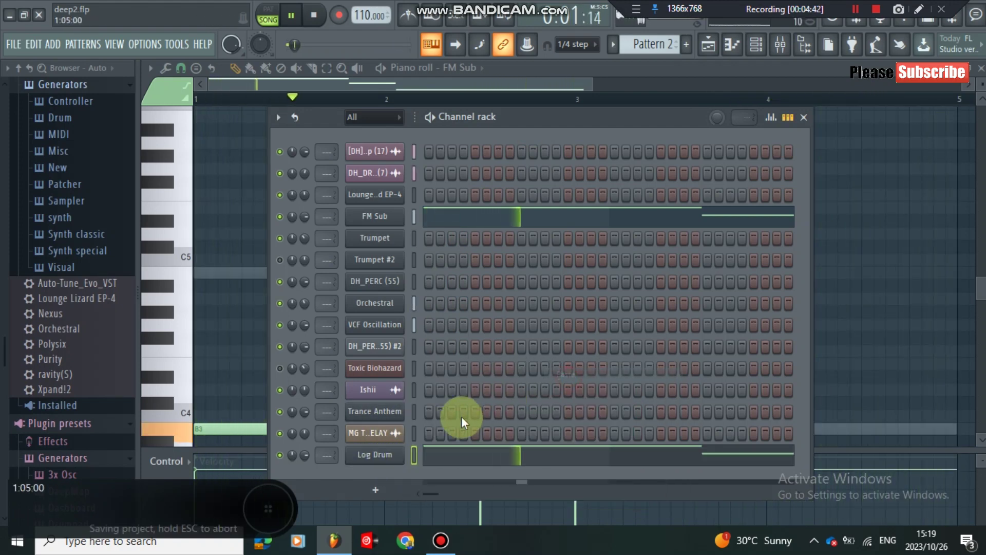
# Open the Log Drum channel's notes in the piano roll and transpose them down one octave
pyautogui.click(390, 457)
pyautogui.click(452, 456)
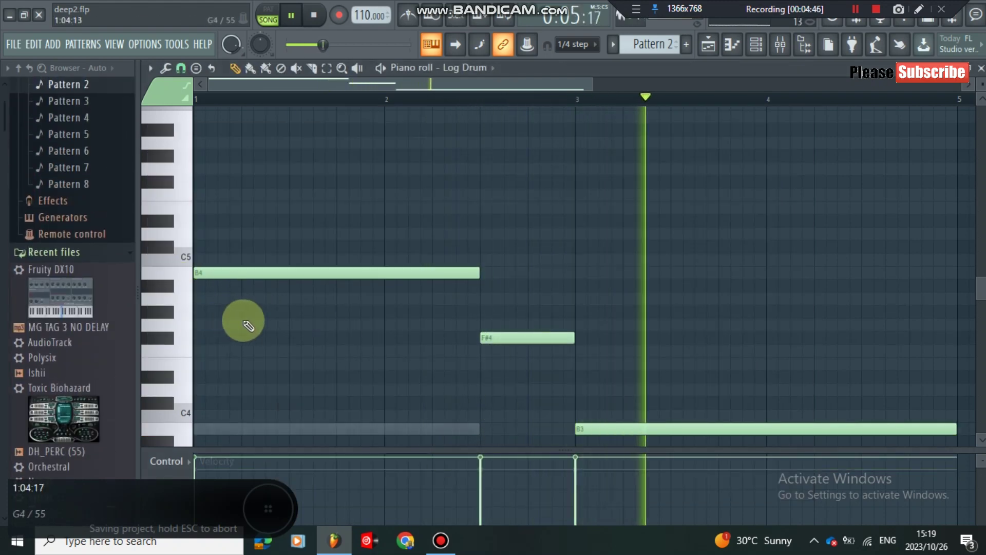
pyautogui.scroll(-3, 267, 321)
pyautogui.hotkey('ctrl', 'Down')
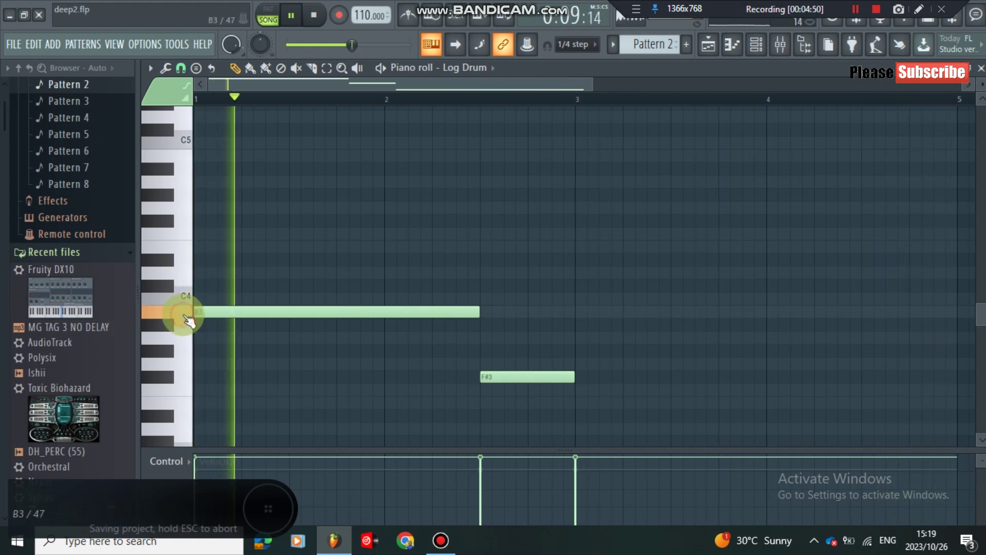
# Shorten the Log Drum's opening B3 note to one step and delete the long F#3 and B2 notes
pyautogui.moveTo(467, 315); pyautogui.dragTo(205, 323)
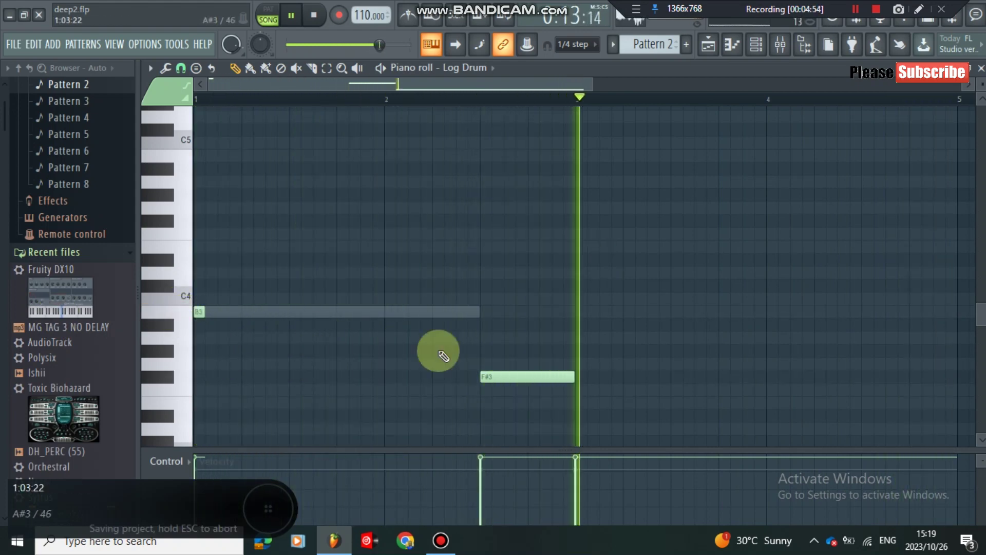
pyautogui.rightClick(550, 375)
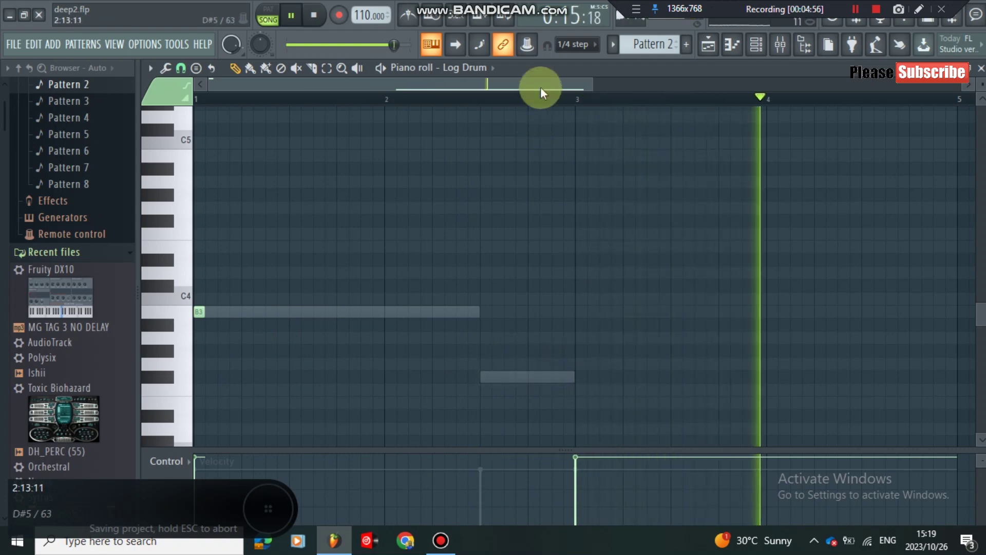
pyautogui.moveTo(587, 90); pyautogui.dragTo(688, 100)
pyautogui.scroll(-5, 617, 257)
pyautogui.rightClick(520, 311)
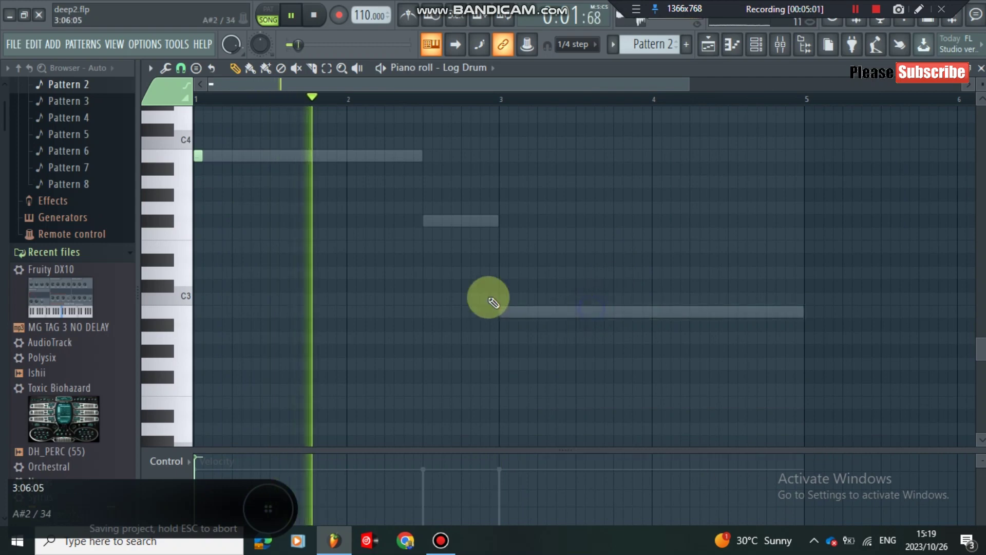
# Add one-step B3 notes to the Log Drum at steps 5, 8, 11 and 14 of bar 1
pyautogui.moveTo(608, 85); pyautogui.dragTo(502, 88)
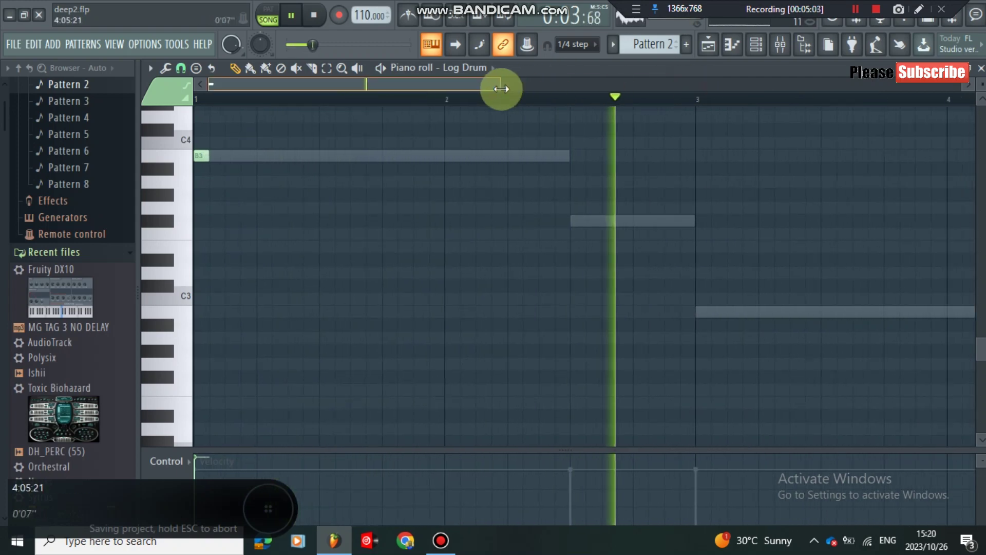
pyautogui.scroll(4, 301, 231)
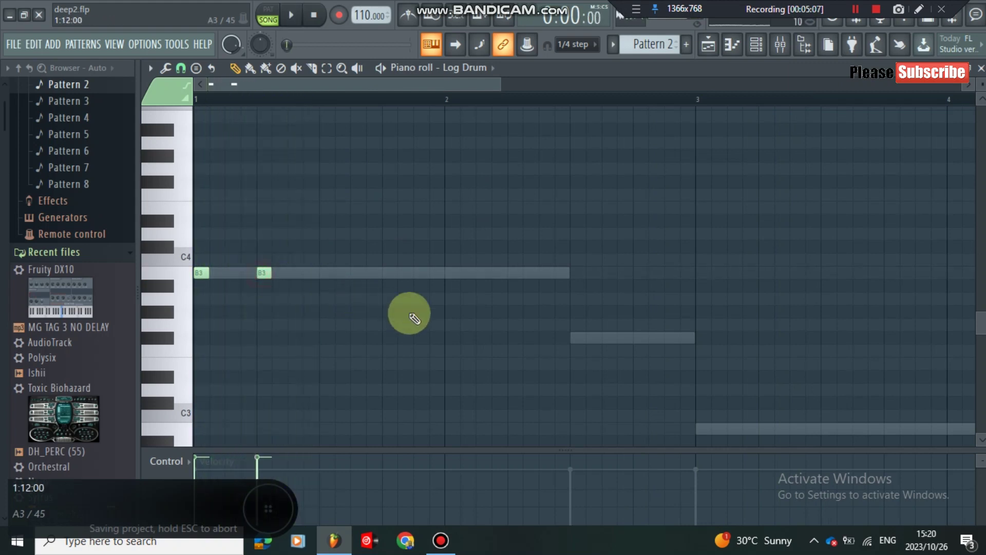
pyautogui.click(324, 275)
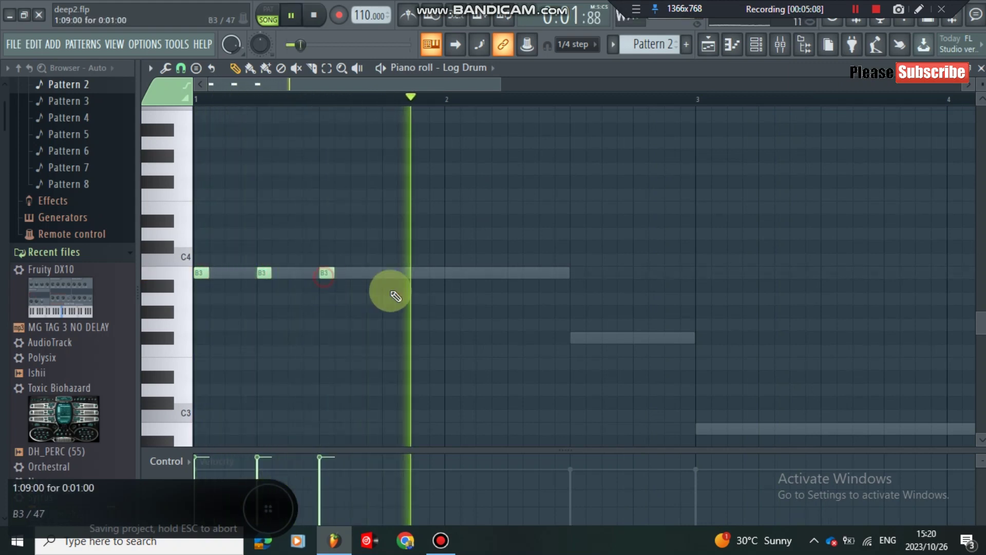
pyautogui.click(360, 273)
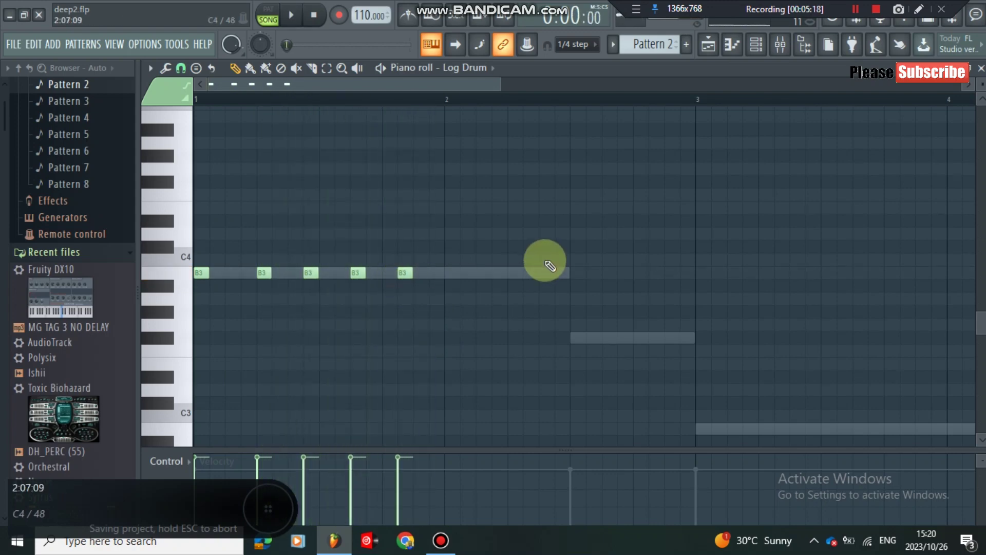
# Raise the Log Drum channel's volume to about 94% in the channel rack and reopen its piano roll
pyautogui.click(757, 45)
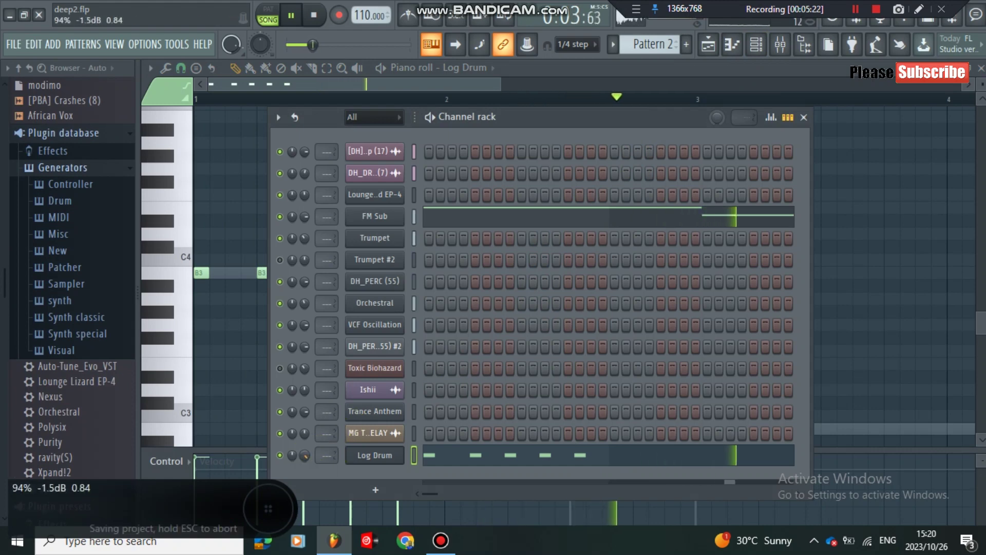
pyautogui.click(566, 456)
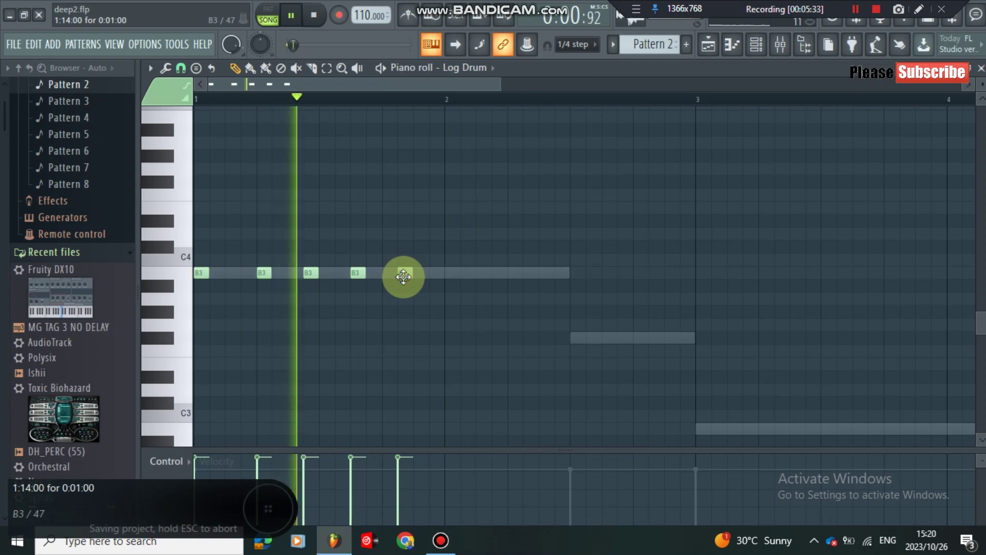
# Fill bar 2 with one-step B3 notes at steps 1, 5 and 8 and F#3 notes at steps 11 and 14
pyautogui.click(448, 274)
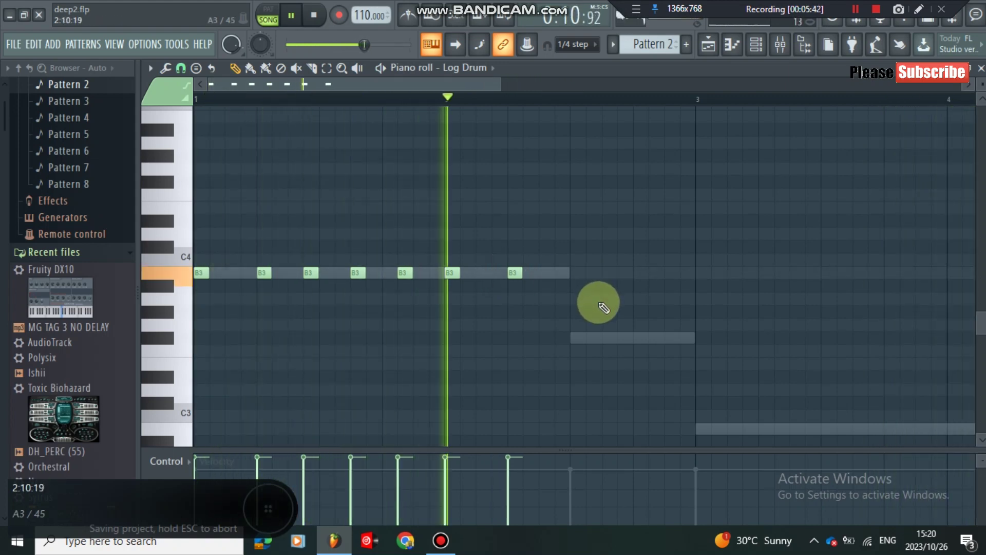
pyautogui.click(573, 337)
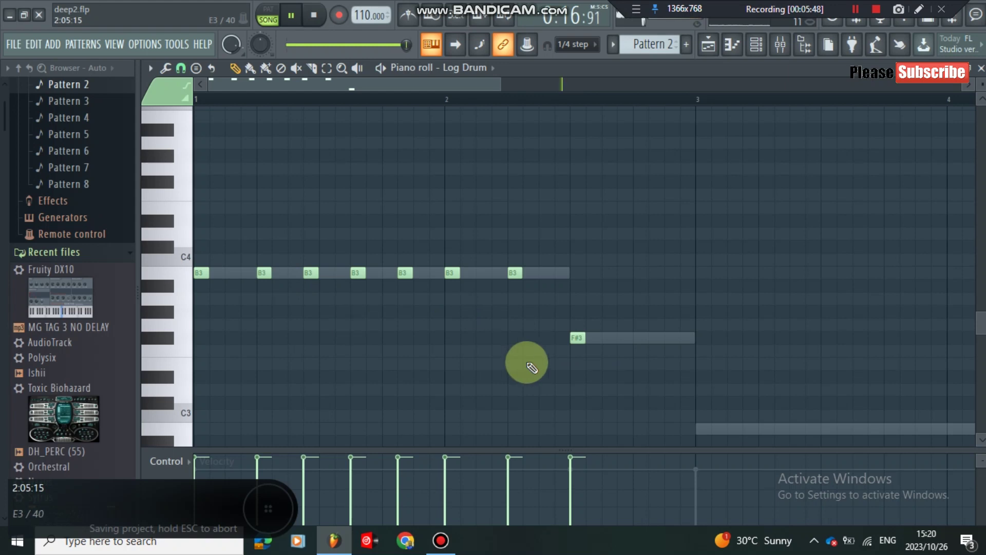
pyautogui.moveTo(574, 338); pyautogui.dragTo(560, 337)
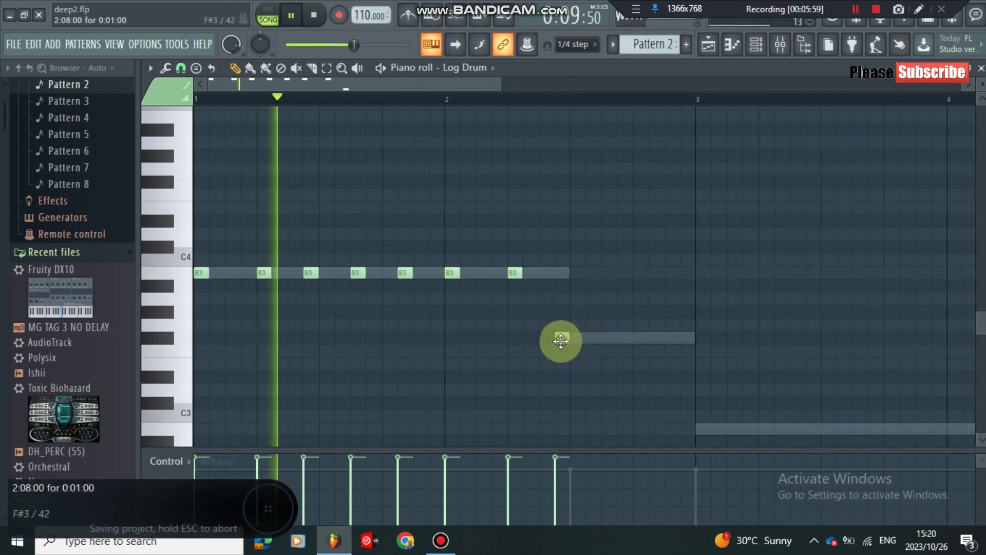
pyautogui.moveTo(561, 341); pyautogui.dragTo(557, 275)
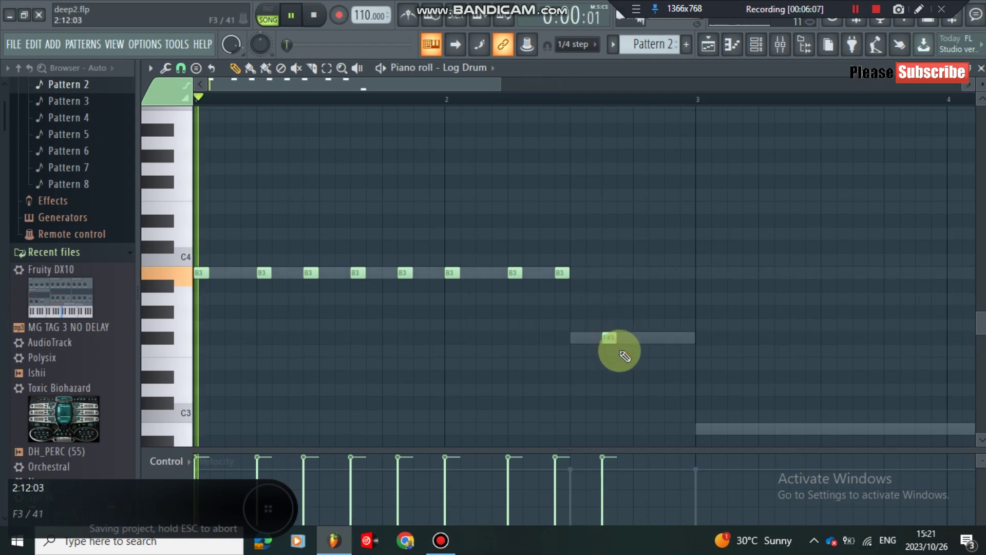
pyautogui.click(657, 339)
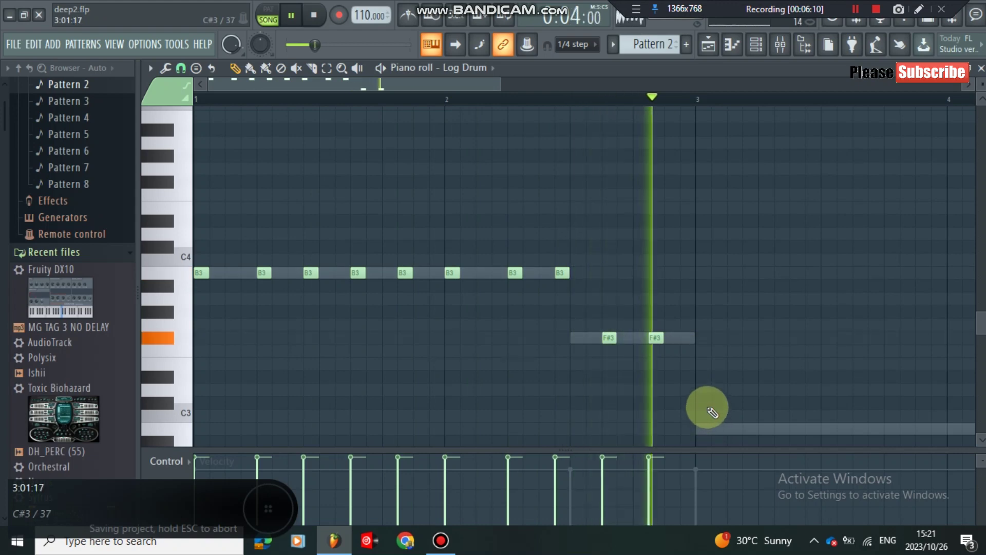
# Place one-step B2 notes at steps 1, 5, 8, 11 and 14 of bar 3 and at the start of bar 4
pyautogui.scroll(-3, 709, 408)
pyautogui.click(700, 351)
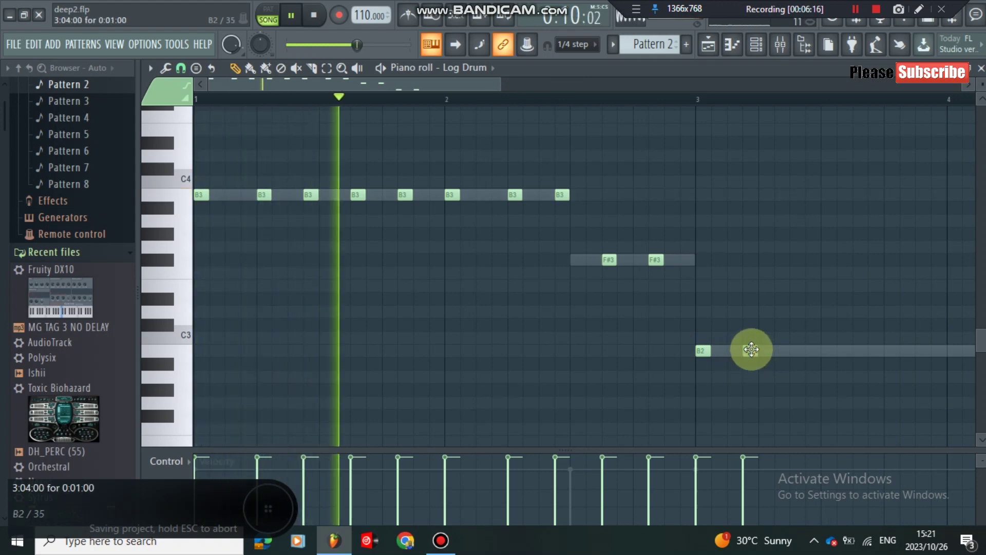
pyautogui.moveTo(748, 354); pyautogui.dragTo(755, 352)
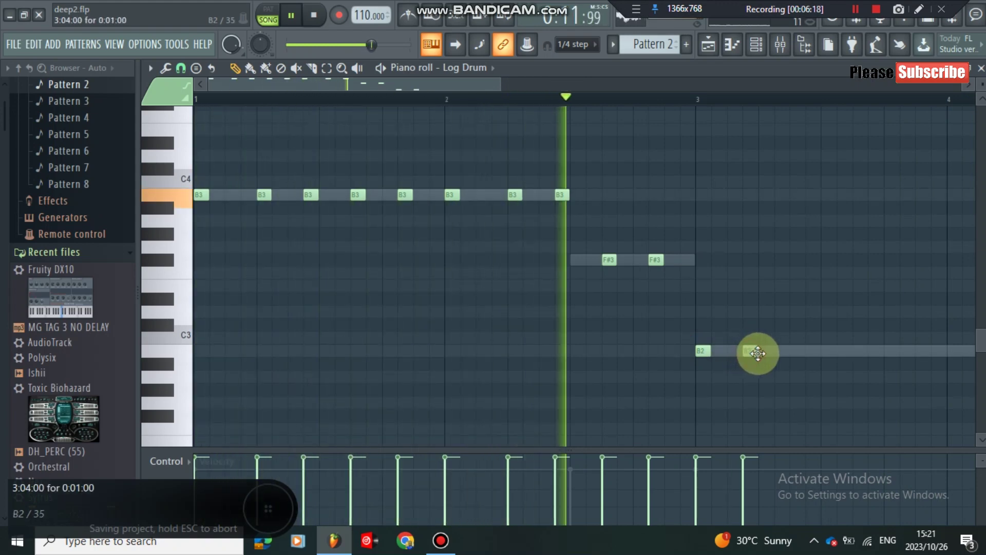
pyautogui.moveTo(467, 87); pyautogui.dragTo(555, 89)
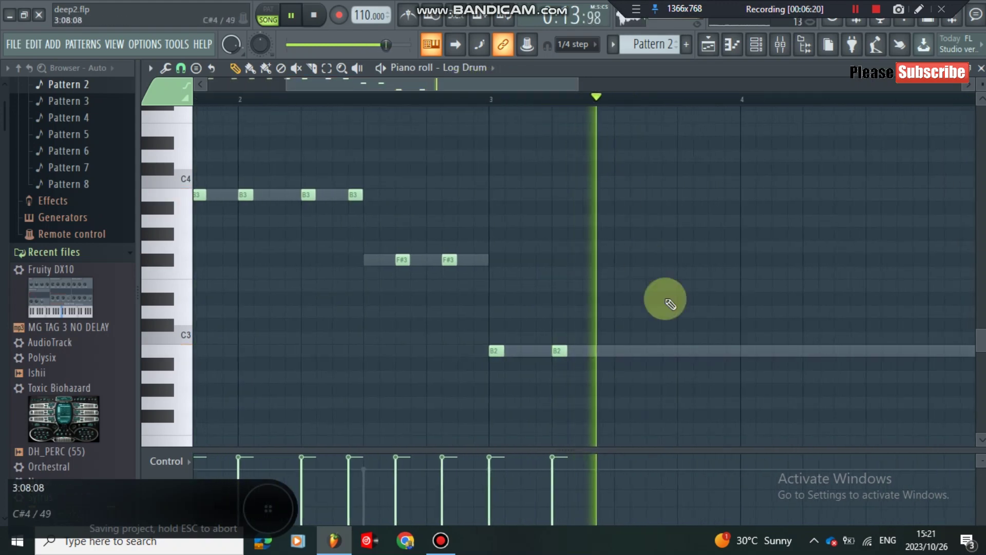
pyautogui.click(601, 351)
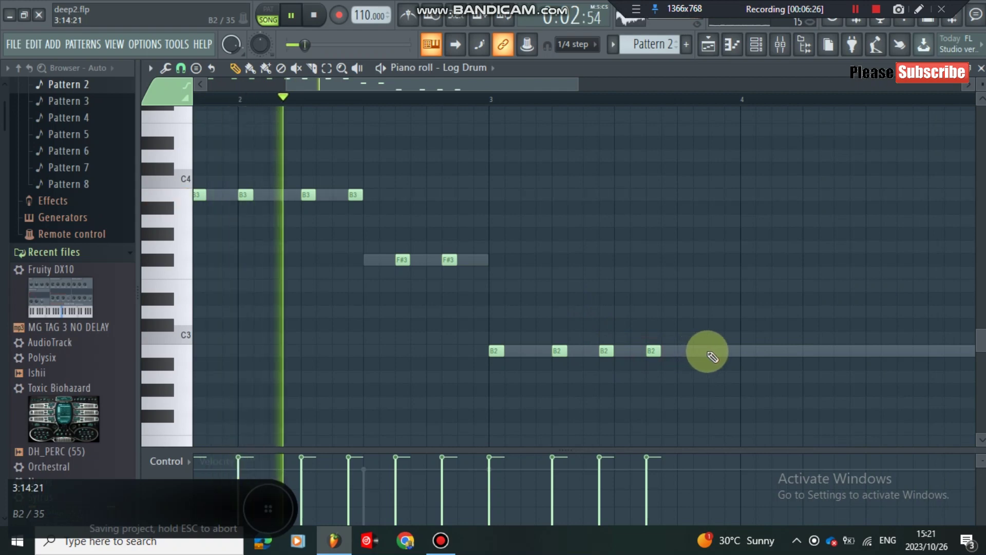
pyautogui.click(710, 351)
pyautogui.moveTo(710, 349); pyautogui.dragTo(697, 349)
pyautogui.click(745, 349)
# Complete bar 4 of the Log Drum line with B2 notes at steps 5, 8, 11 and 14
pyautogui.moveTo(577, 83); pyautogui.dragTo(668, 85)
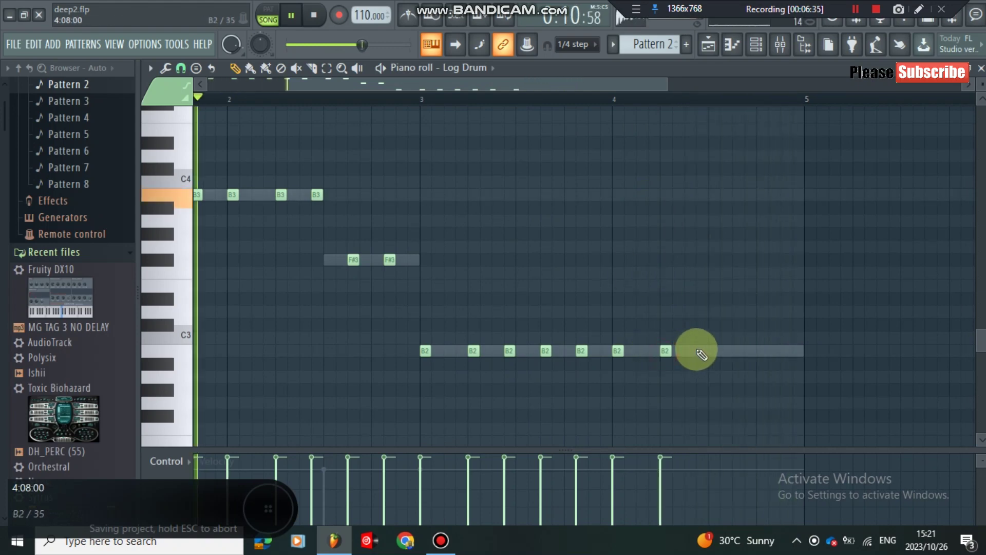
pyautogui.moveTo(689, 351); pyautogui.dragTo(701, 352)
pyautogui.click(739, 352)
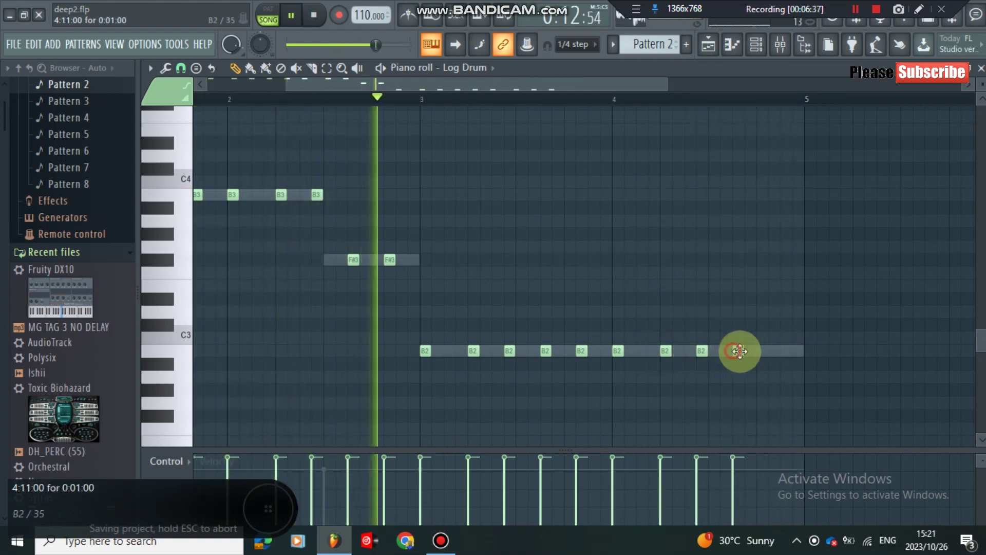
pyautogui.click(773, 351)
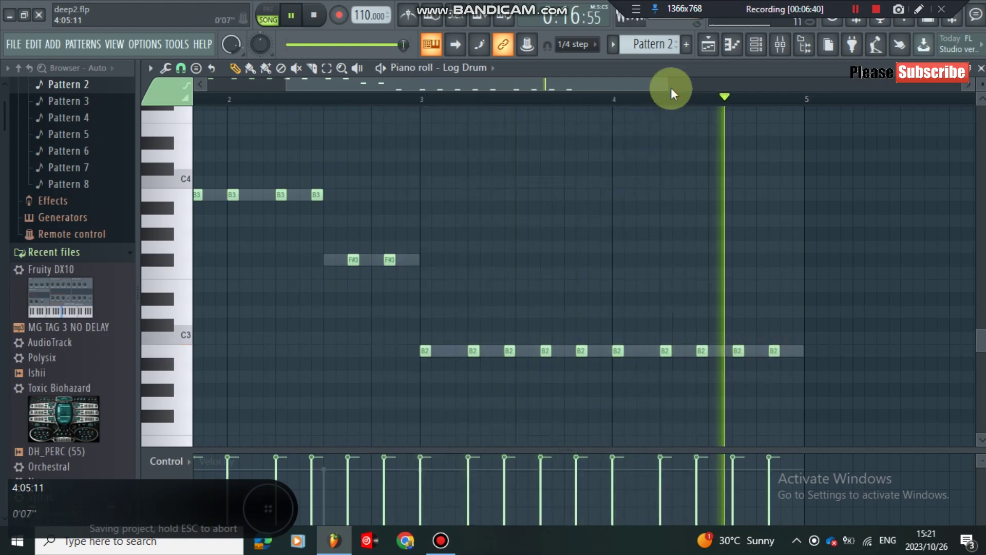
# Bring the full start of the Log Drum pattern into view and save the project
pyautogui.moveTo(669, 87); pyautogui.dragTo(362, 81)
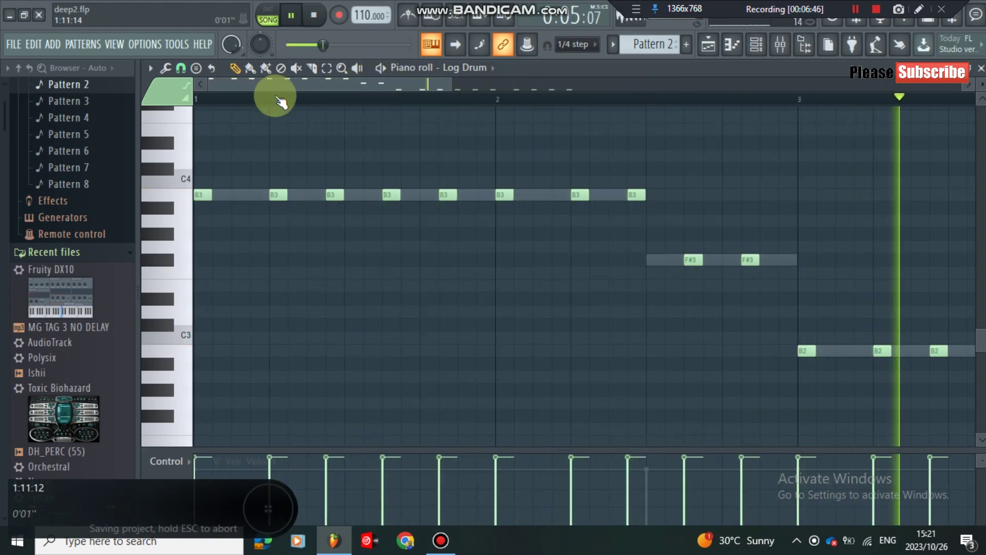
pyautogui.click(10, 45)
pyautogui.click(27, 111)
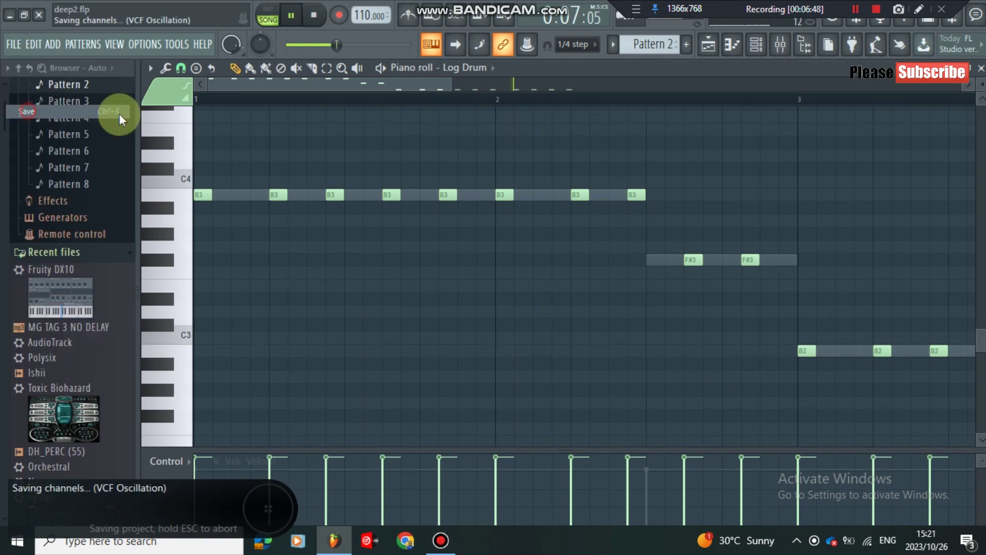
# Mute Track 15 and unmute Track 17 with the MG TAG 3 NO DELAY clip in the playlist
pyautogui.scroll(-2, 542, 419)
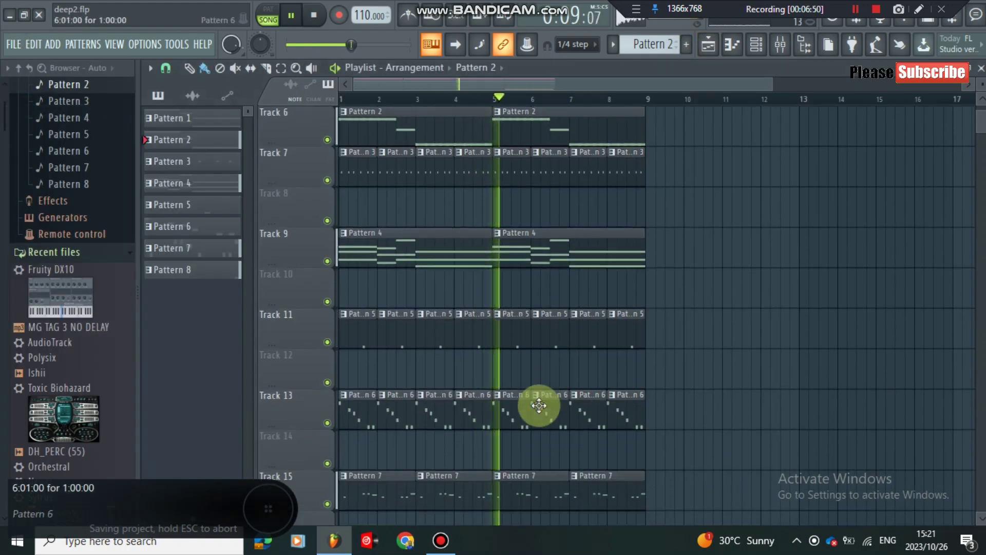
pyautogui.scroll(1, 326, 253)
pyautogui.scroll(-4, 331, 263)
pyautogui.click(329, 388)
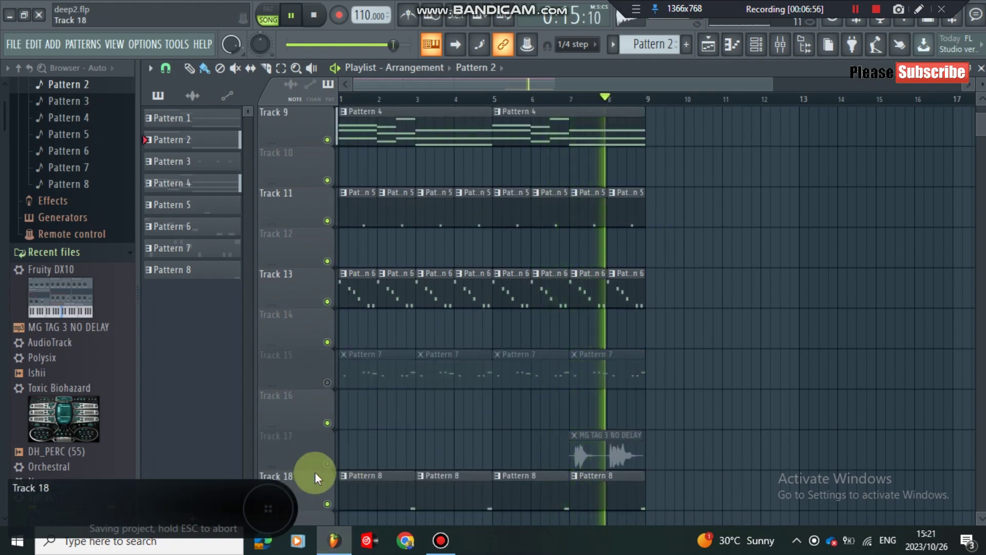
pyautogui.click(327, 463)
pyautogui.scroll(1, 377, 415)
pyautogui.scroll(-3, 370, 407)
pyautogui.scroll(5, 359, 315)
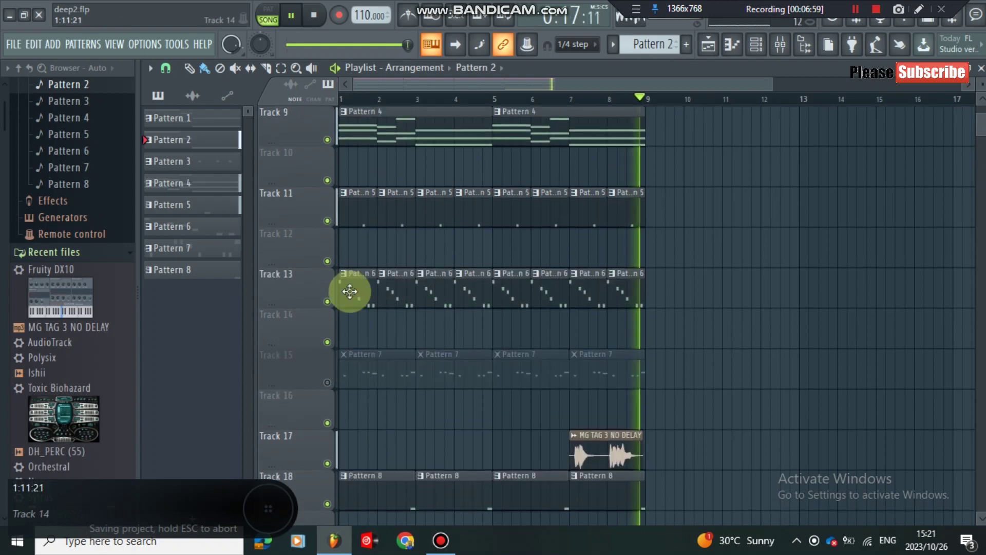
pyautogui.scroll(4, 303, 186)
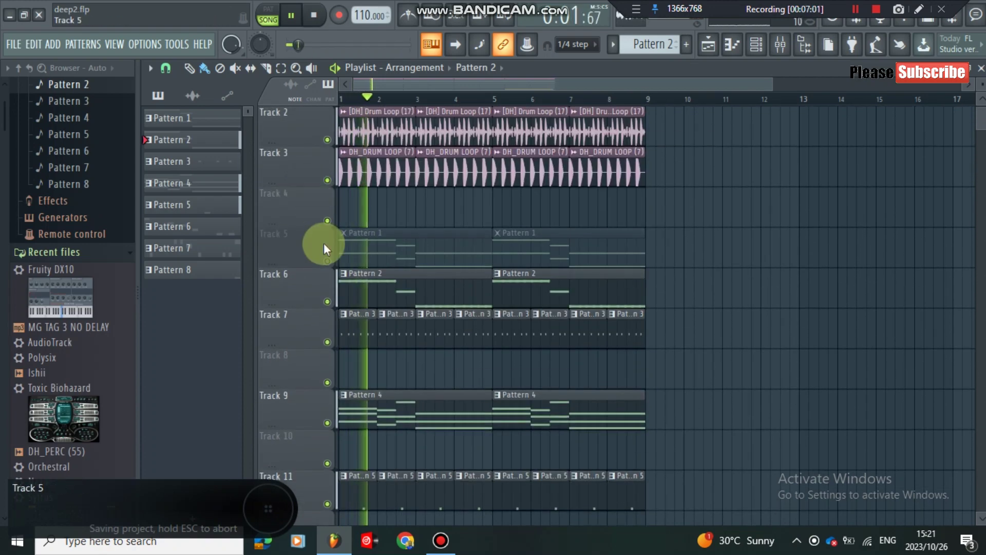
# Audition the Toxic Biohazard channel in the channel rack and close the rack
pyautogui.click(756, 44)
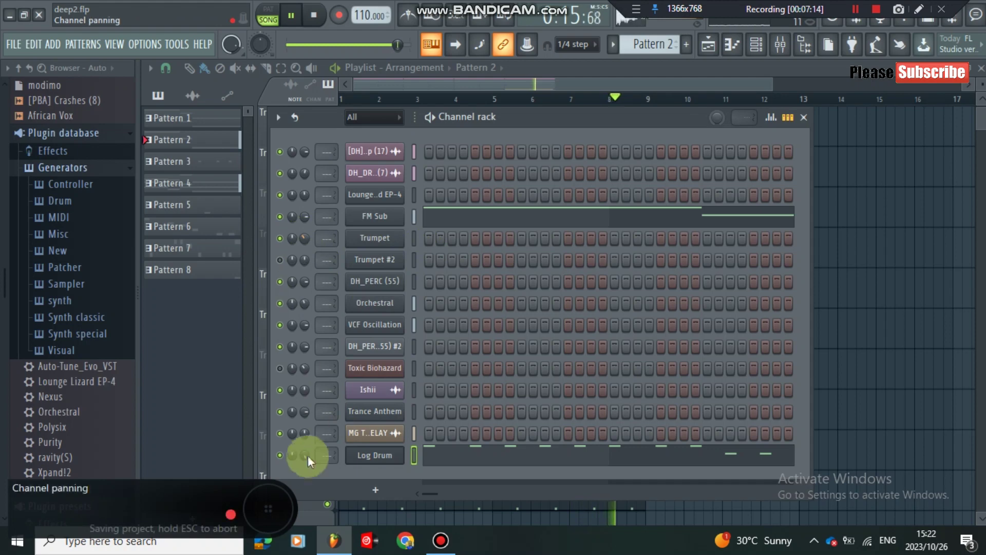
pyautogui.click(280, 368)
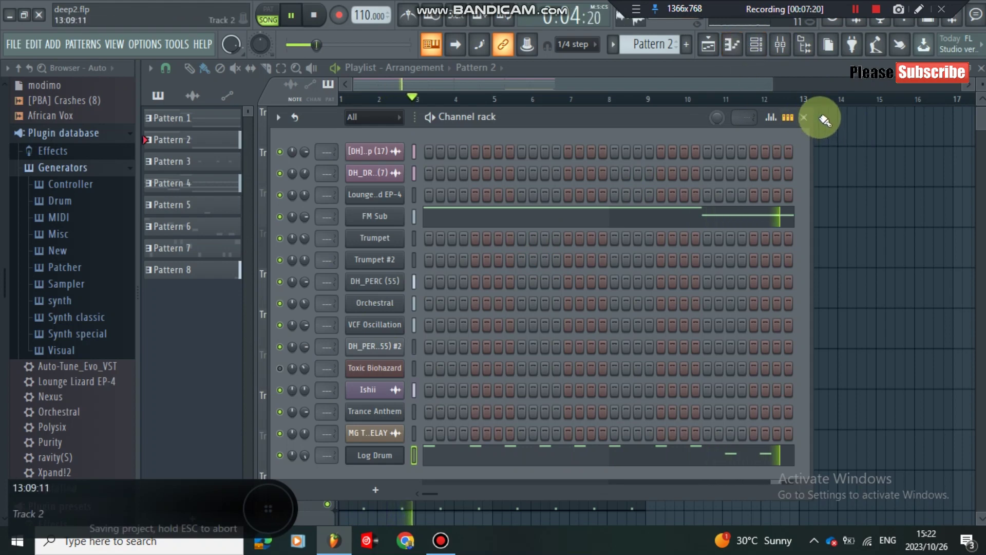
pyautogui.click(805, 118)
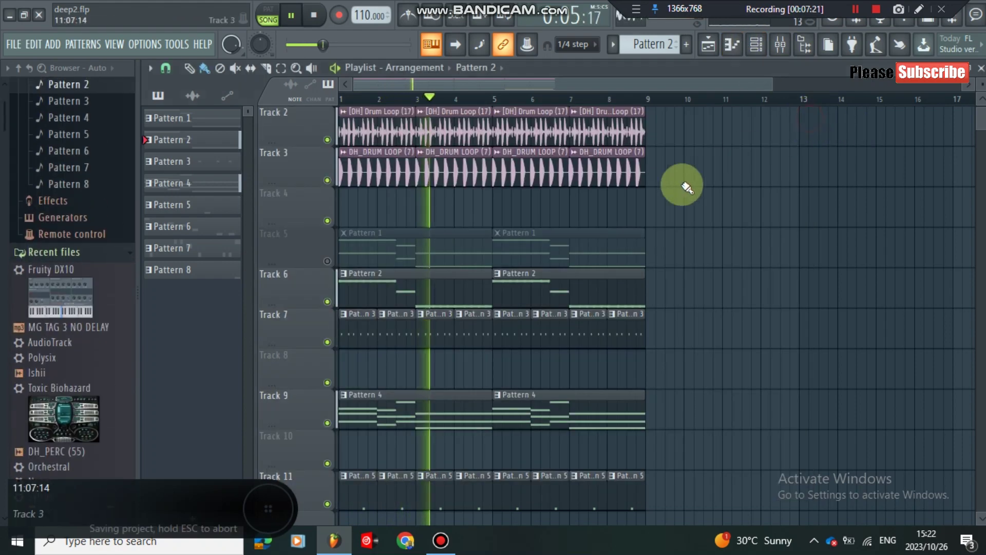
# Unmute Tracks 5 and 15 and mute Tracks 6 and 17 in the playlist
pyautogui.click(327, 261)
pyautogui.click(327, 301)
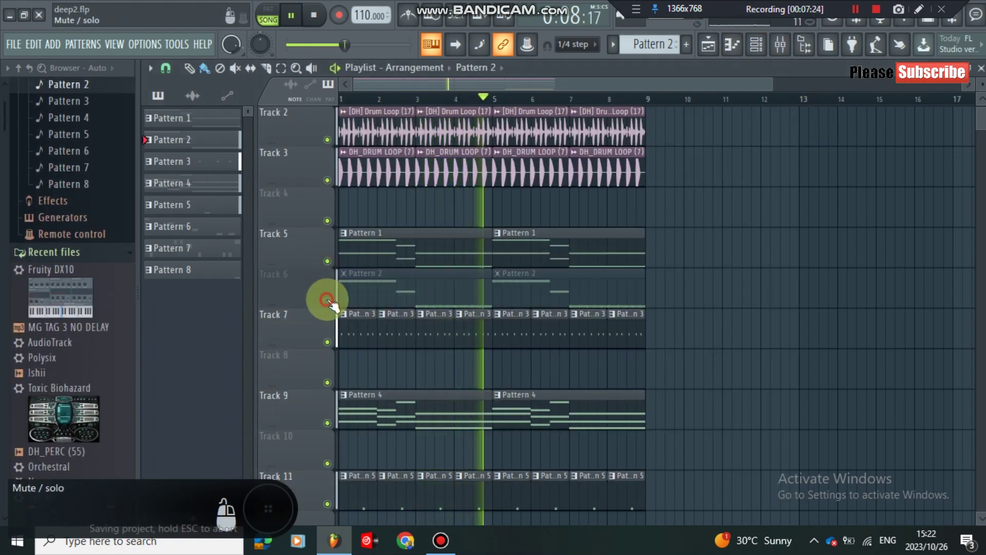
pyautogui.scroll(-1, 373, 339)
pyautogui.scroll(-5, 373, 339)
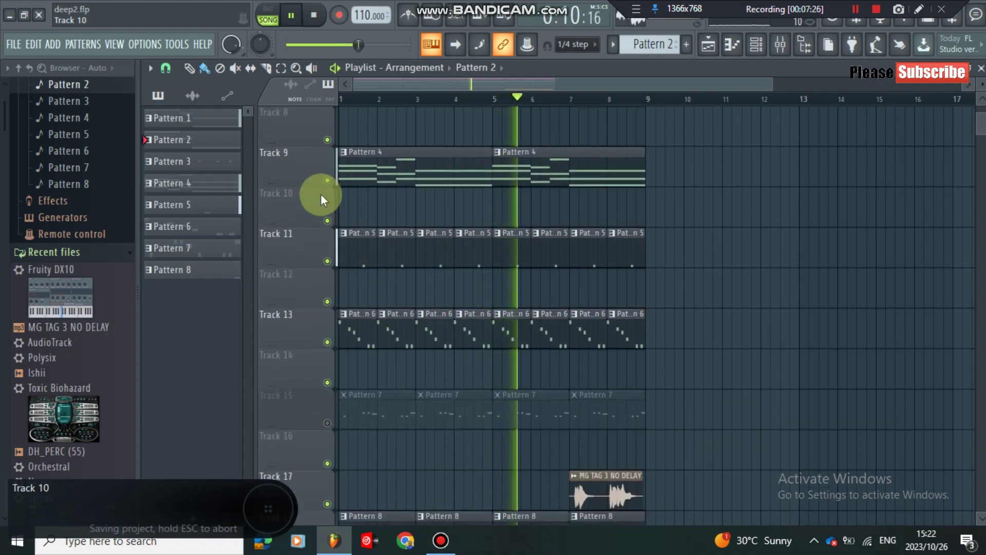
pyautogui.click(327, 423)
pyautogui.scroll(-4, 499, 419)
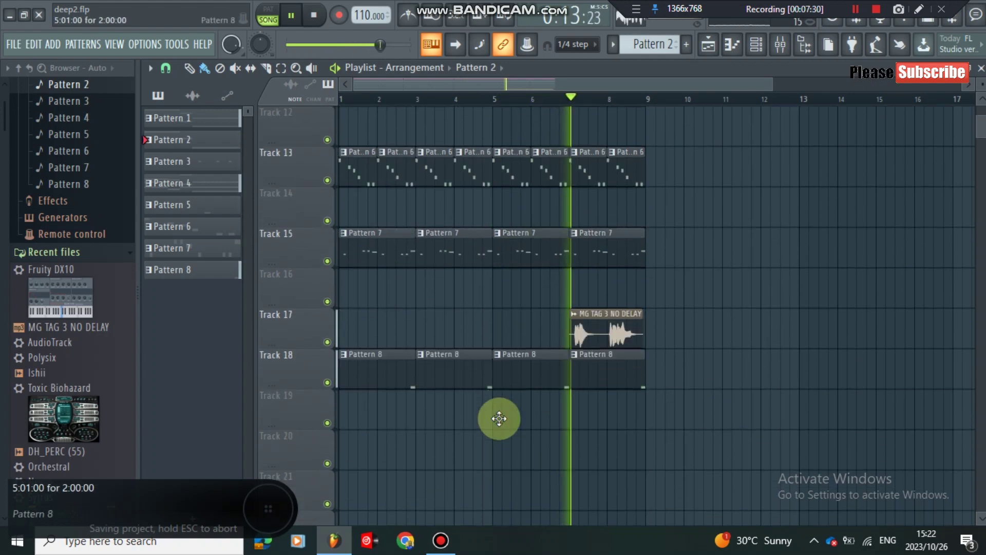
pyautogui.click(327, 342)
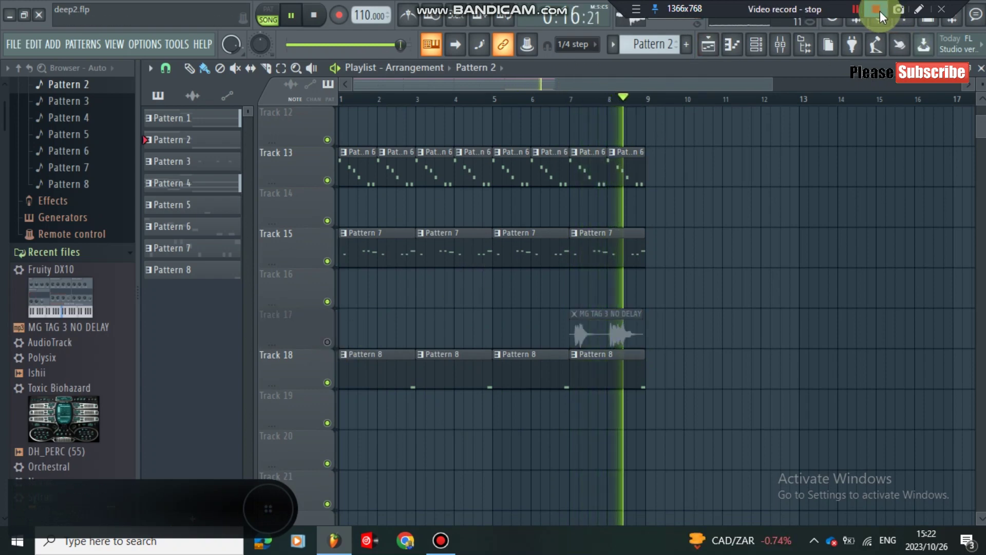
# Solo Track 9 in the playlist and unmute Track 5 so Pattern 1 plays along with Pattern 4
pyautogui.scroll(3, 640, 185)
pyautogui.scroll(3, 383, 325)
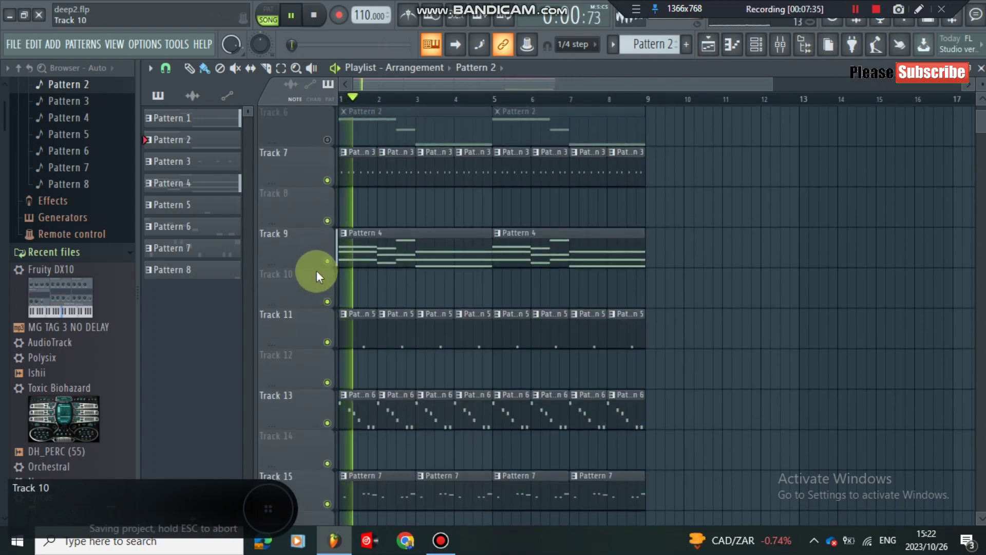
pyautogui.rightClick(327, 262)
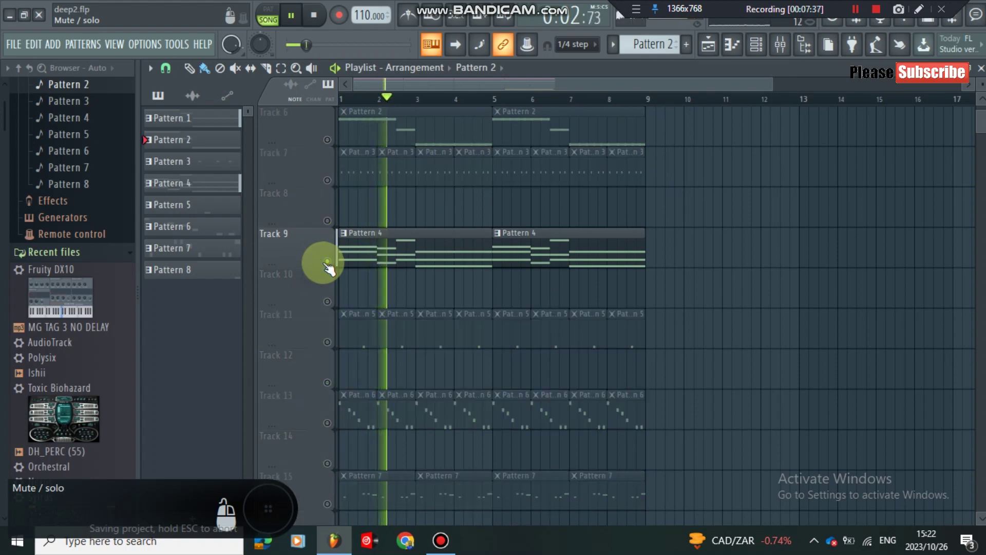
pyautogui.scroll(2, 330, 270)
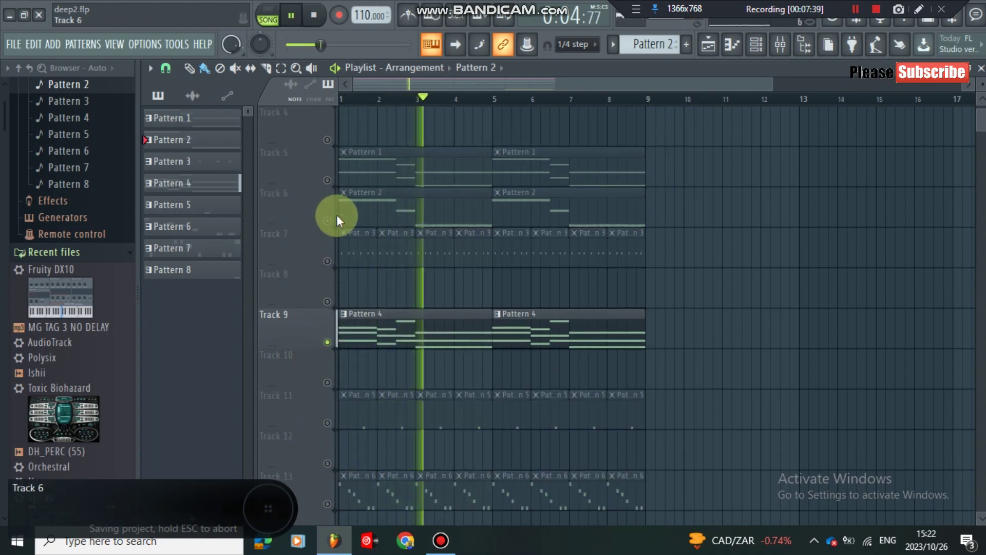
pyautogui.click(328, 180)
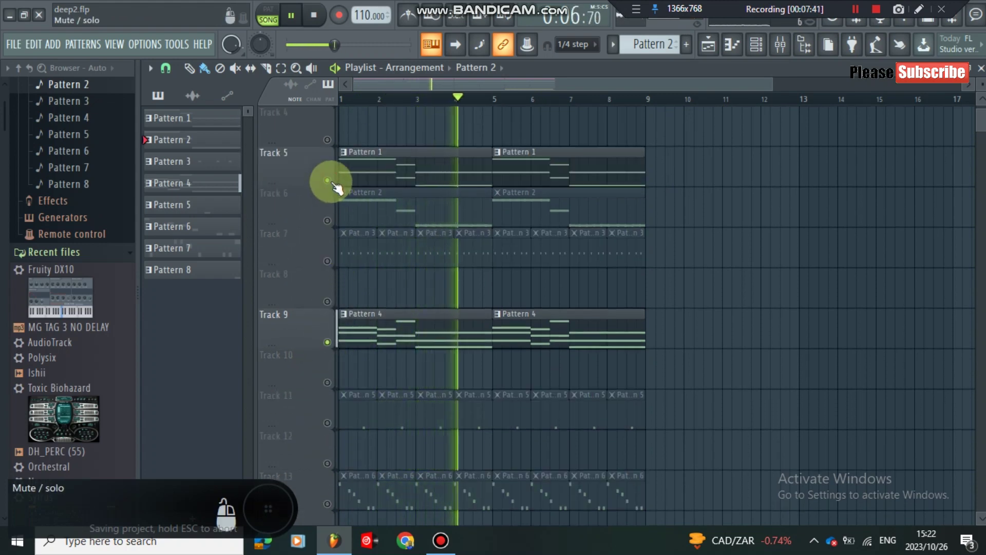